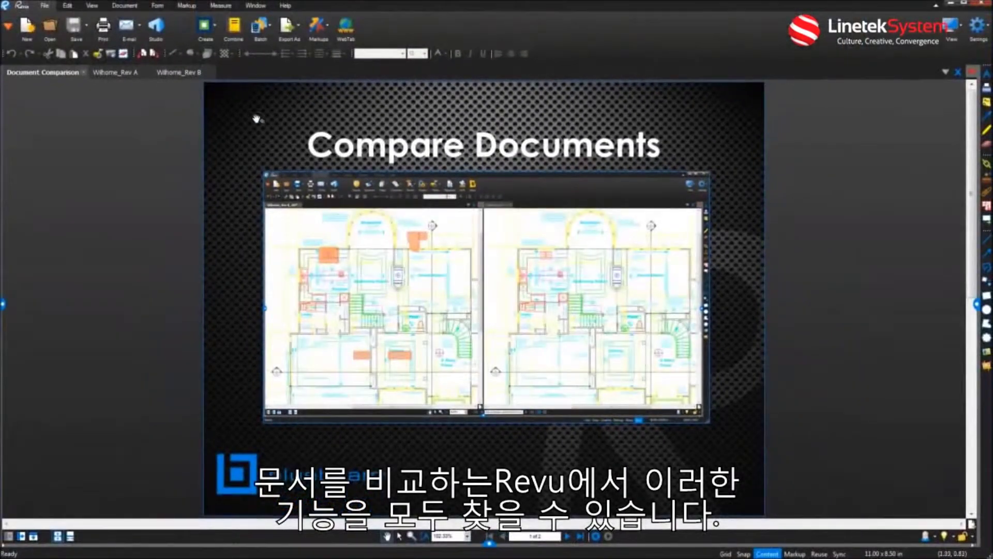
# Start a document comparison and choose Wilhome_Rev A.pdf from the open files as Document A.
pyautogui.click(126, 5)
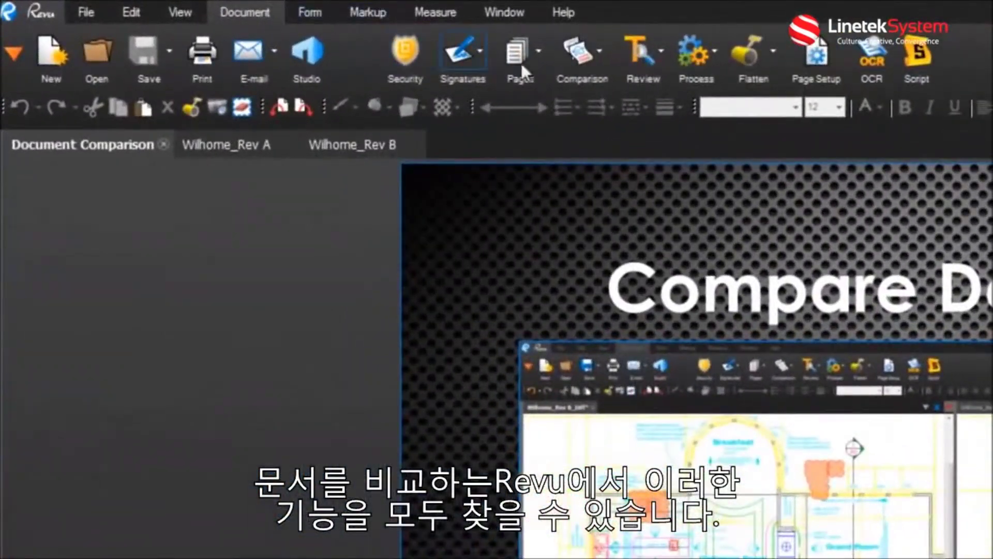
pyautogui.click(582, 65)
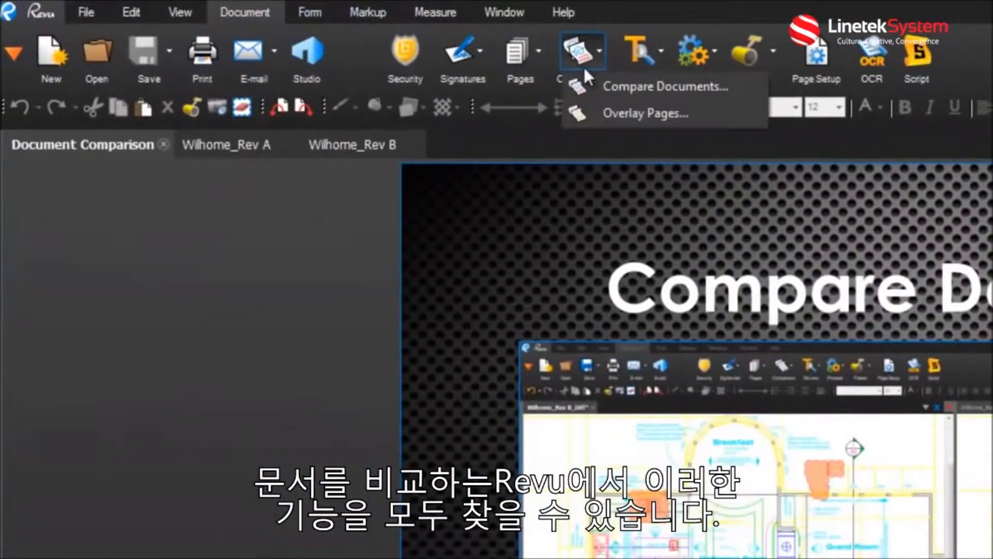
pyautogui.click(684, 90)
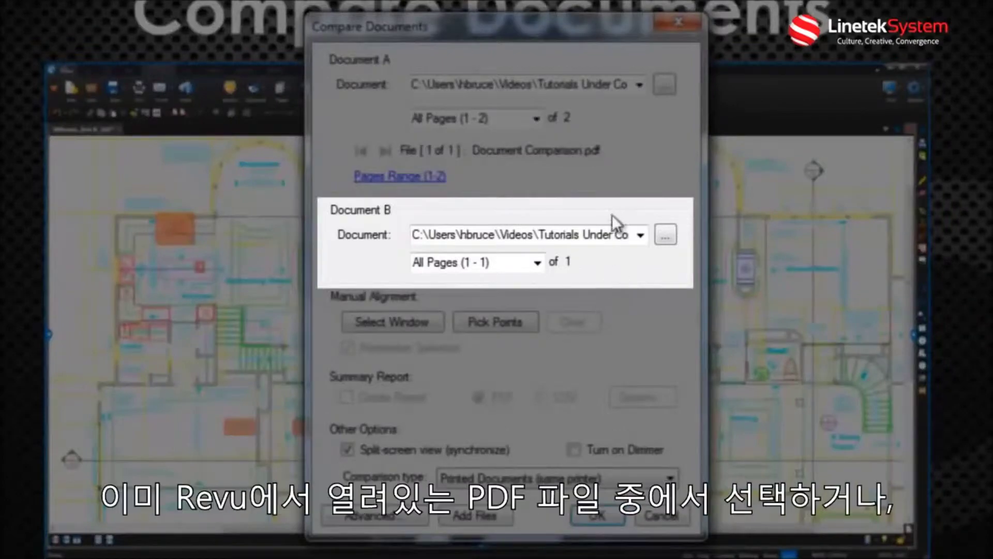
pyautogui.click(640, 86)
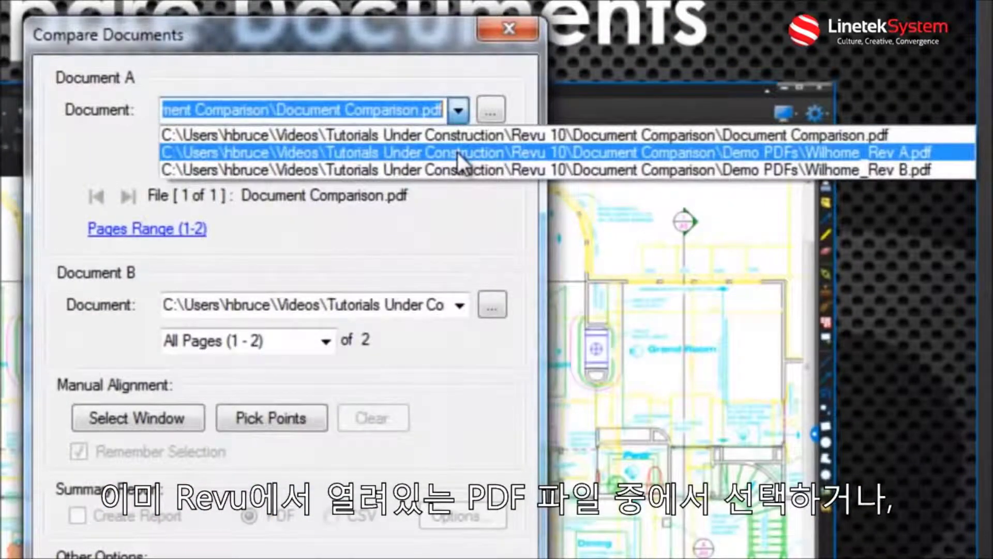
pyautogui.click(457, 152)
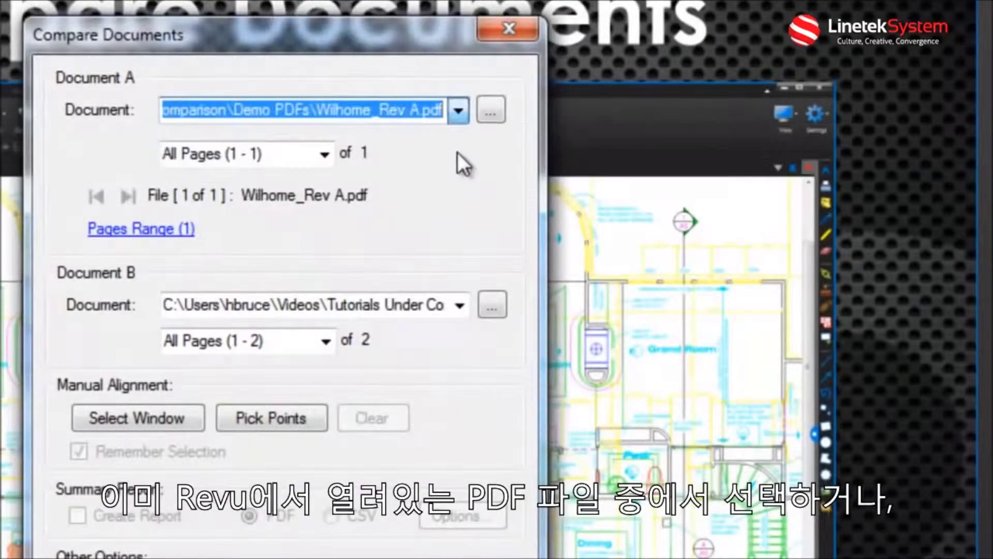
# Browse the Demo PDFs folder and load Wilhome_Rev B.pdf as Document B.
pyautogui.click(492, 305)
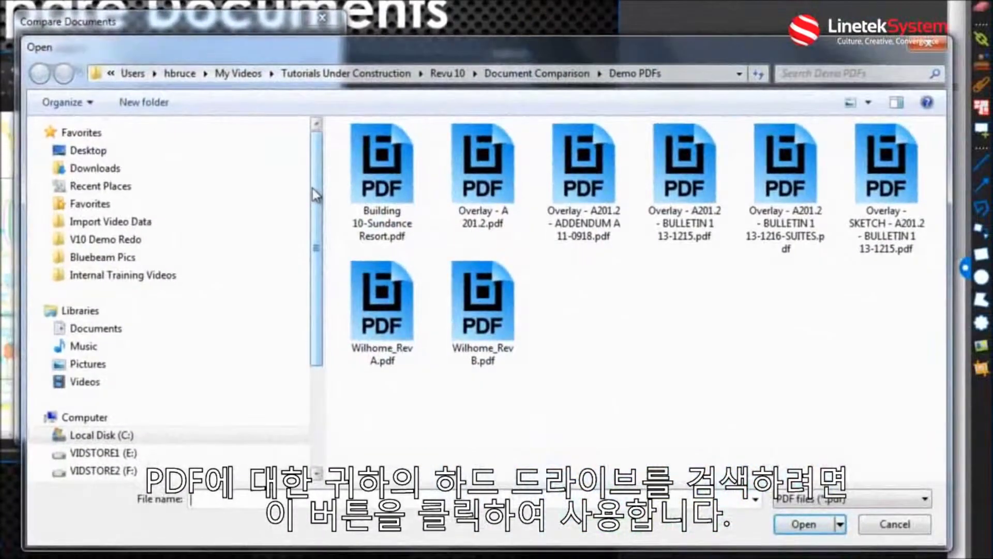
pyautogui.click(510, 303)
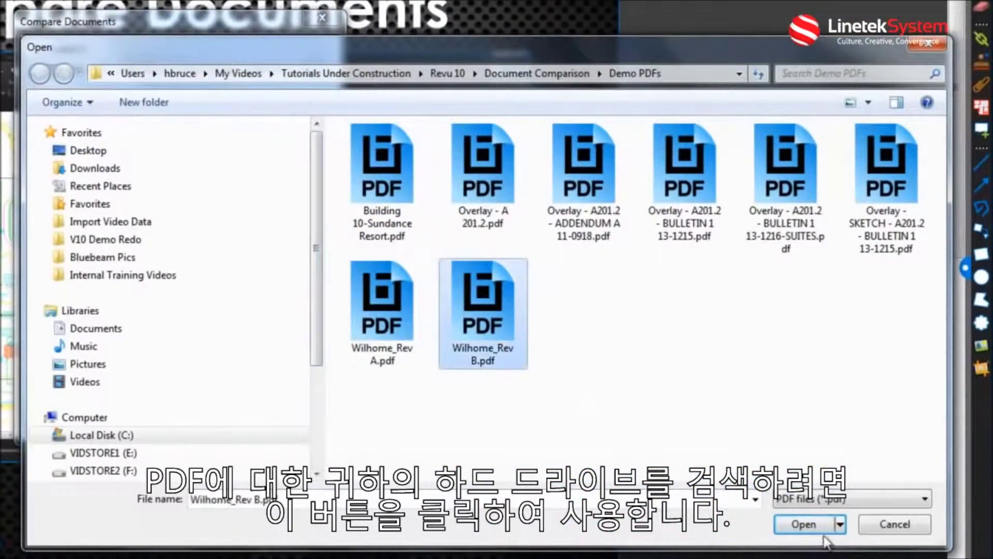
pyautogui.click(802, 524)
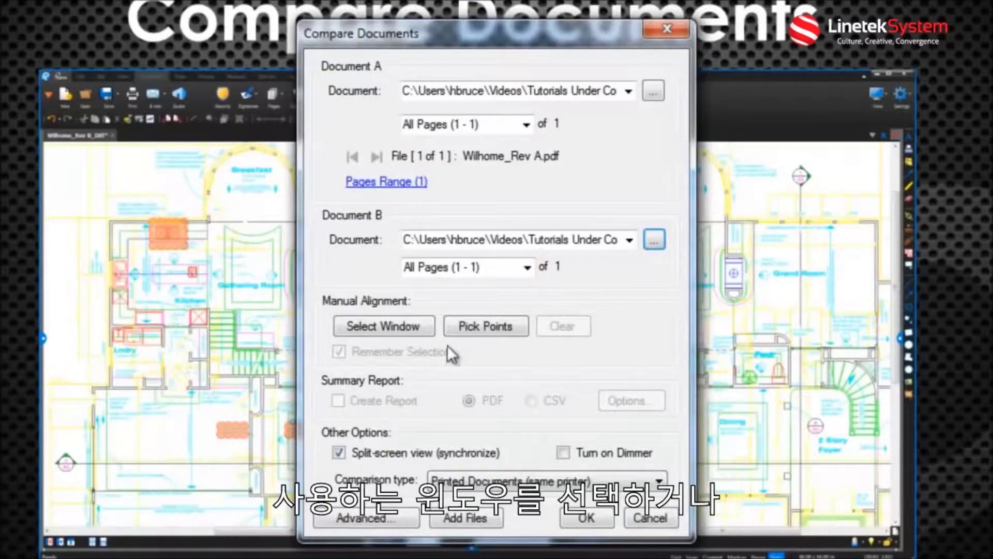
pyautogui.click(383, 325)
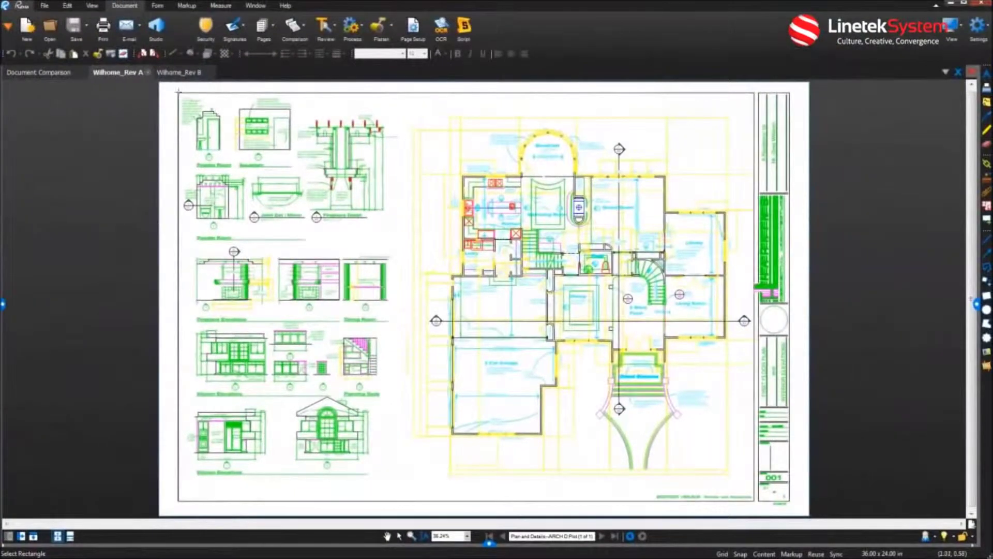
pyautogui.moveTo(177, 94); pyautogui.dragTo(754, 503)
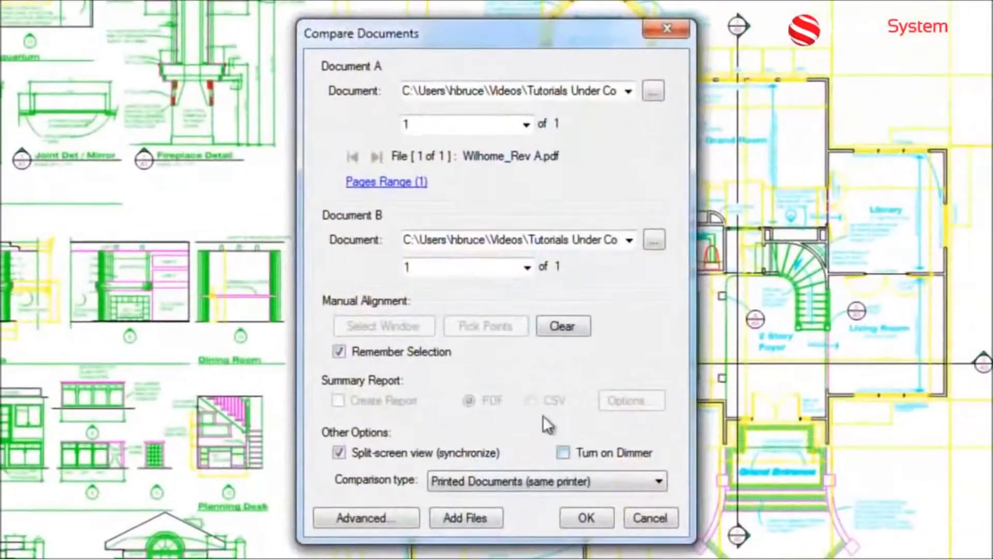
pyautogui.click(549, 330)
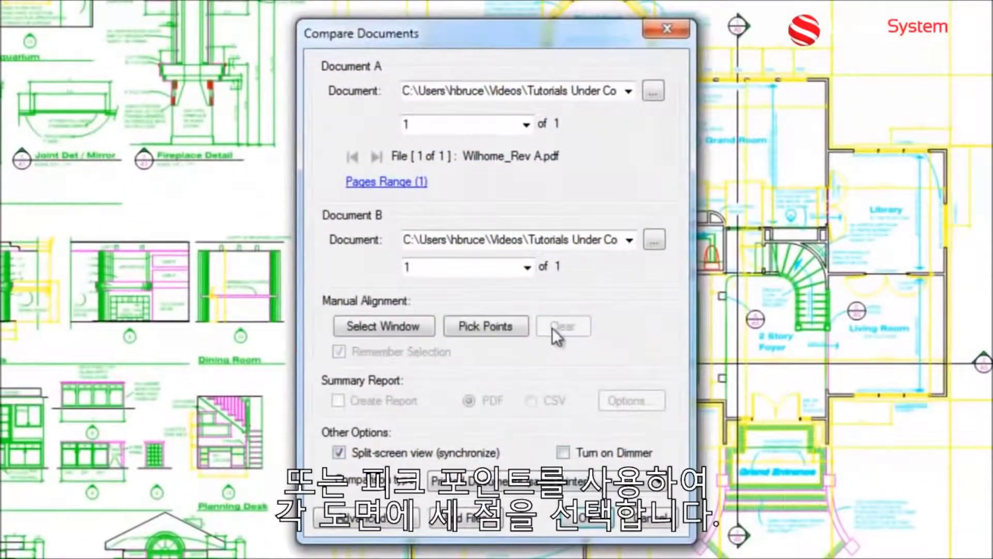
# Pick three manual alignment points on Rev A: the kitchen's outer upper-left corner, the Grand Room's upper-right corner and the garage's lower-left corner.
pyautogui.click(513, 327)
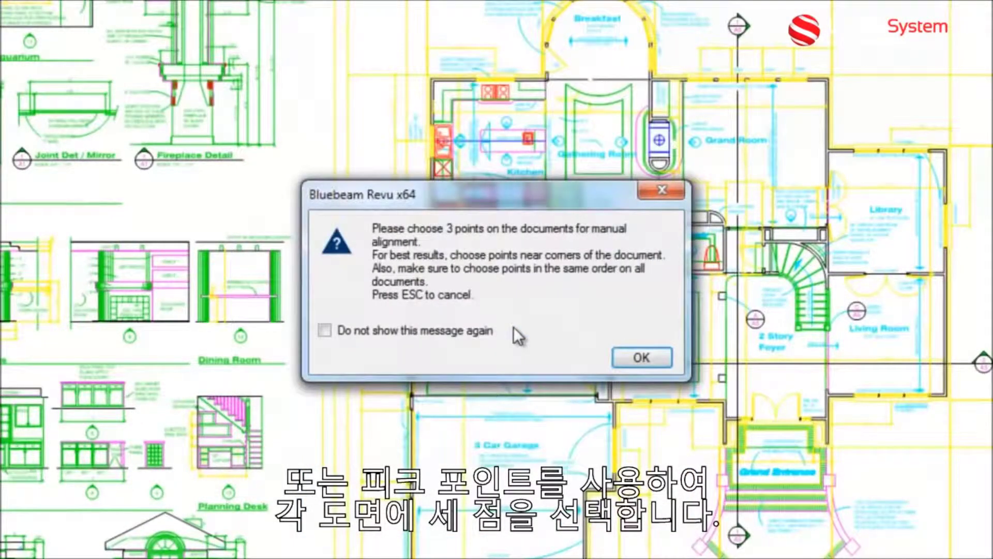
pyautogui.click(641, 356)
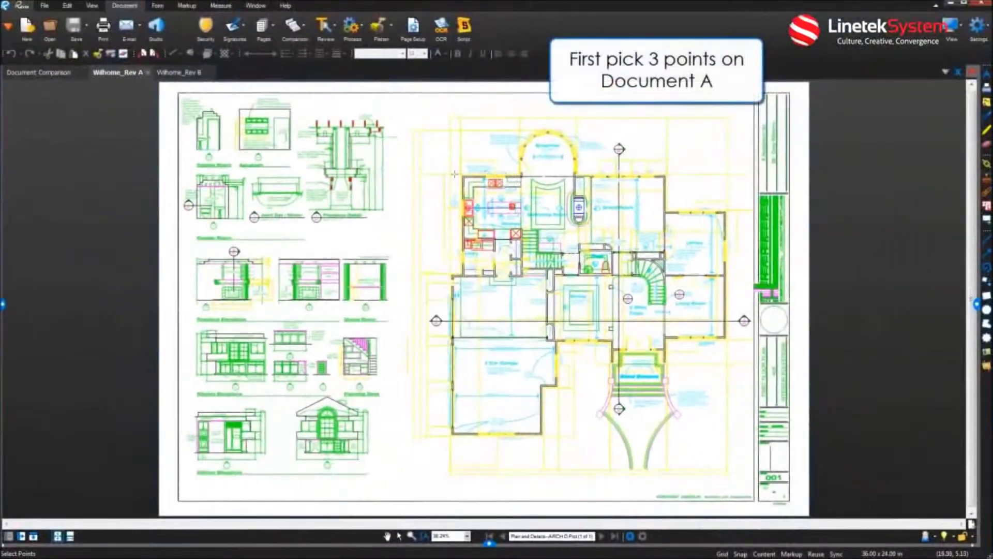
pyautogui.scroll(5, 719, 364)
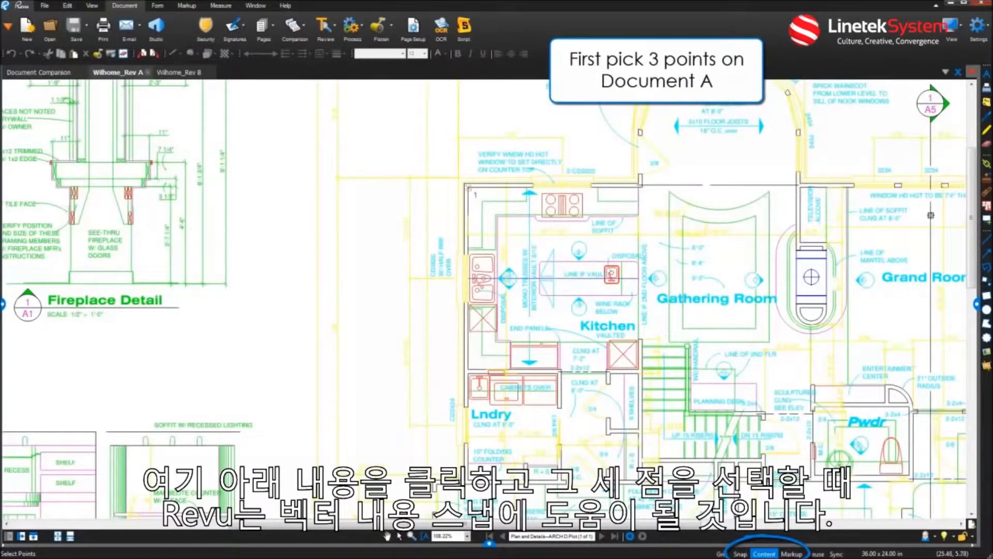
pyautogui.moveTo(928, 216); pyautogui.dragTo(651, 229)
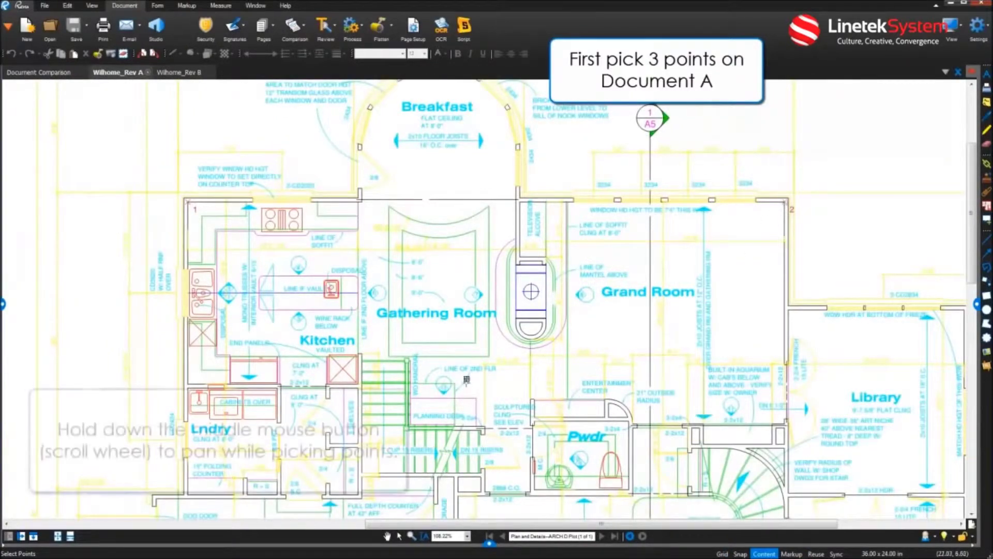
pyautogui.moveTo(466, 391); pyautogui.dragTo(520, 3)
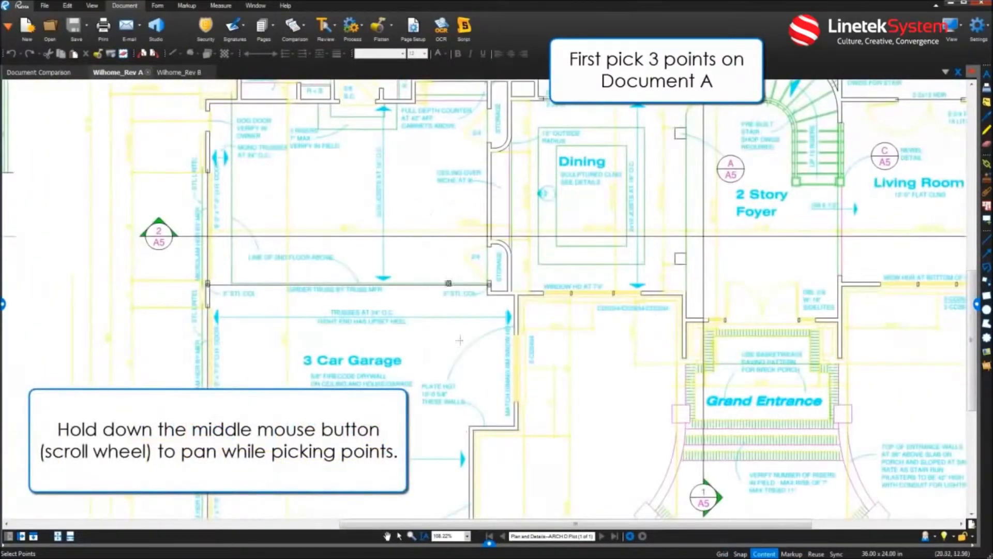
pyautogui.moveTo(468, 428); pyautogui.dragTo(432, 160)
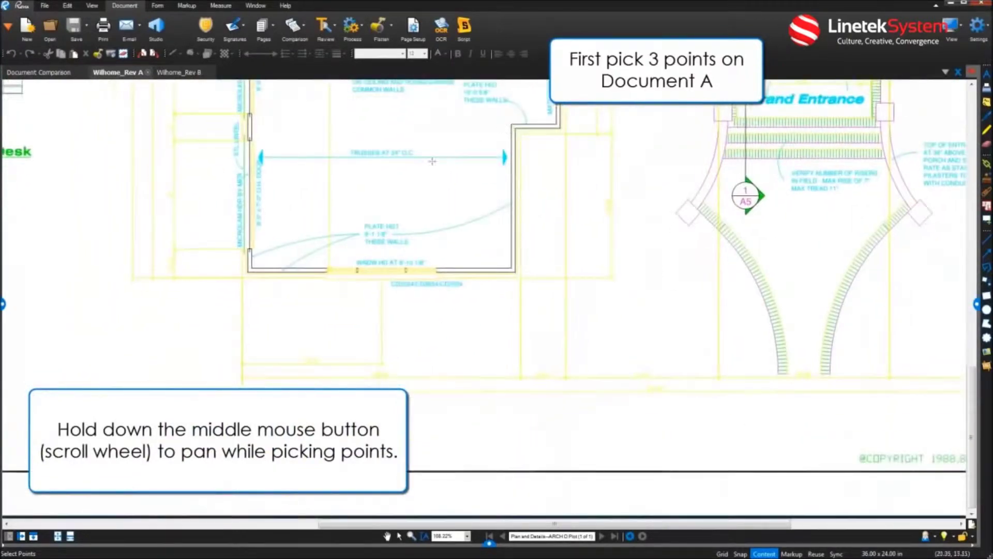
pyautogui.click(252, 267)
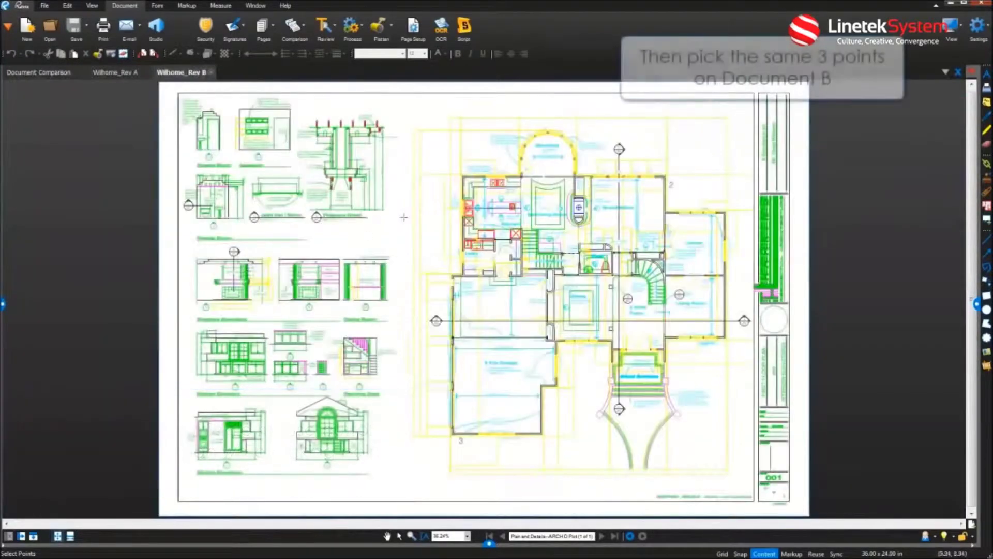
# Pick the same kitchen, Grand Room and garage corners in the same order on Rev B, and run the comparison.
pyautogui.scroll(5, 505, 172)
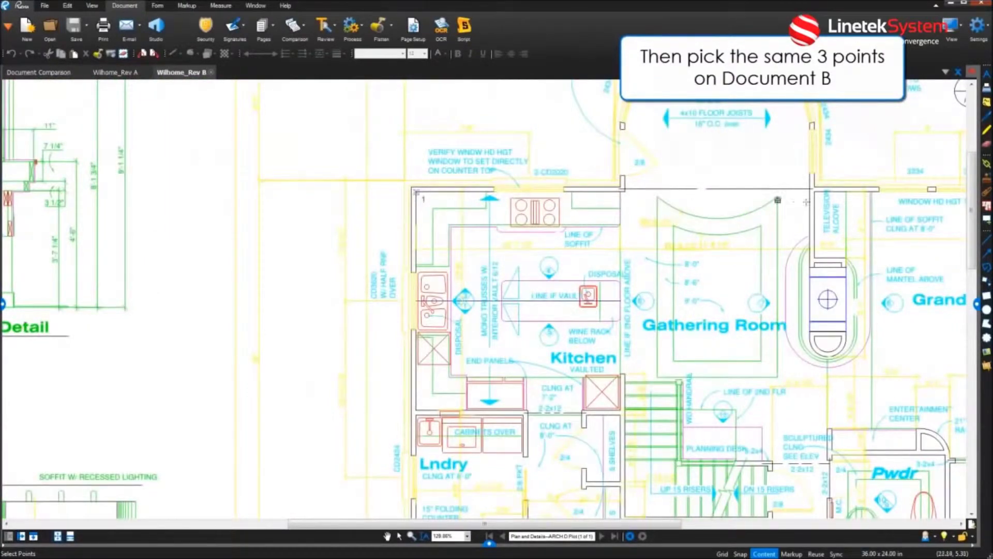
pyautogui.moveTo(894, 213); pyautogui.dragTo(386, 216)
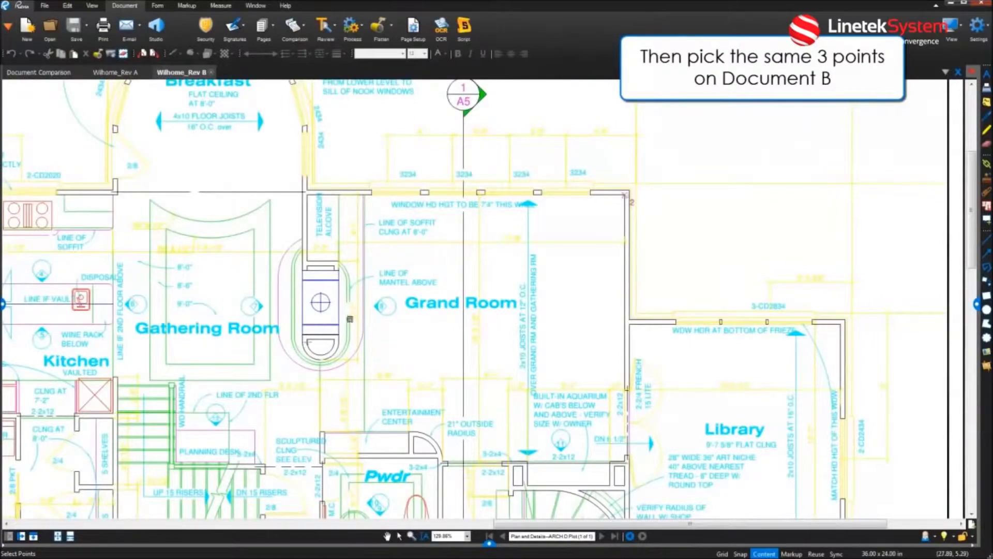
pyautogui.moveTo(238, 366); pyautogui.dragTo(475, 88)
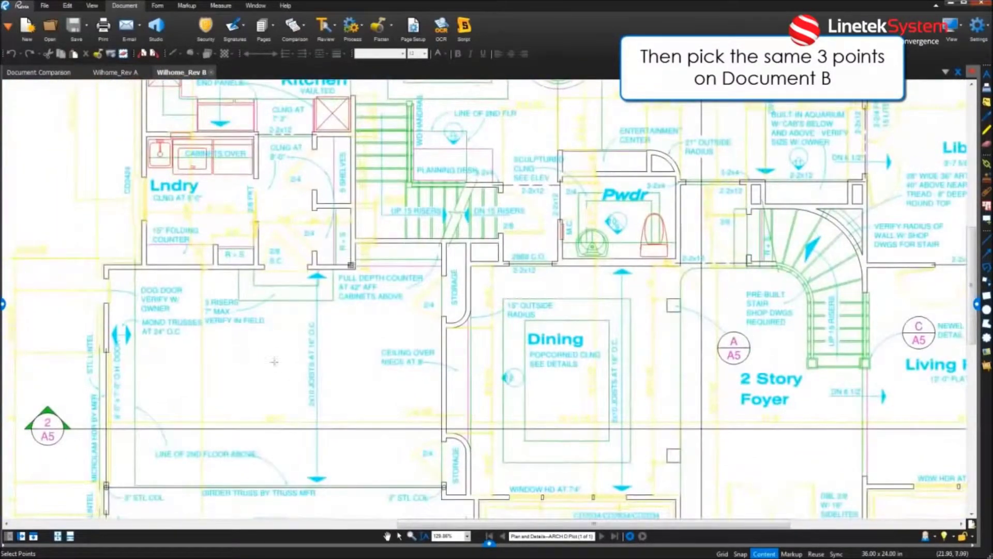
pyautogui.moveTo(227, 422)
pyautogui.mouseDown()
pyautogui.moveTo(410, 102)
pyautogui.moveTo(429, 12)
pyautogui.mouseUp()
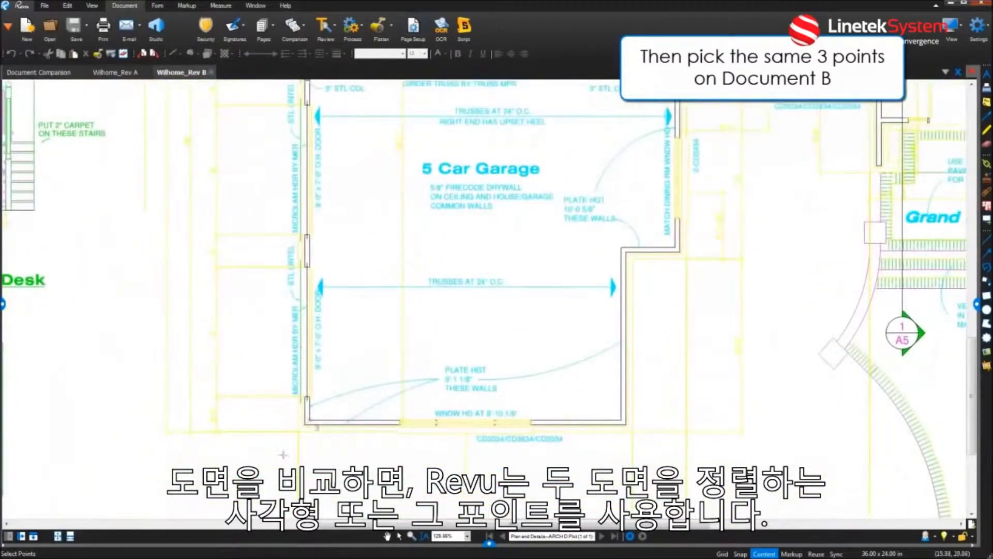
pyautogui.click(308, 422)
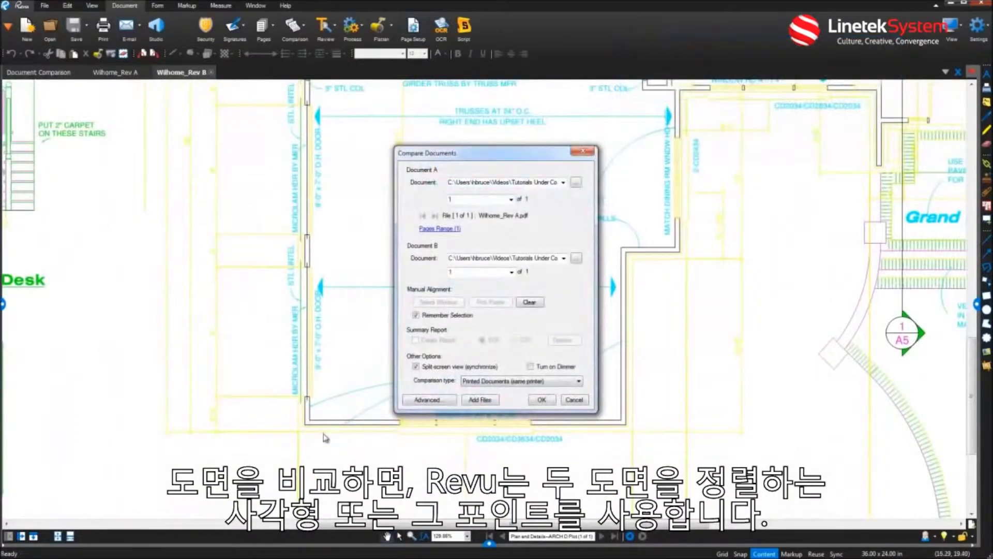
pyautogui.click(542, 400)
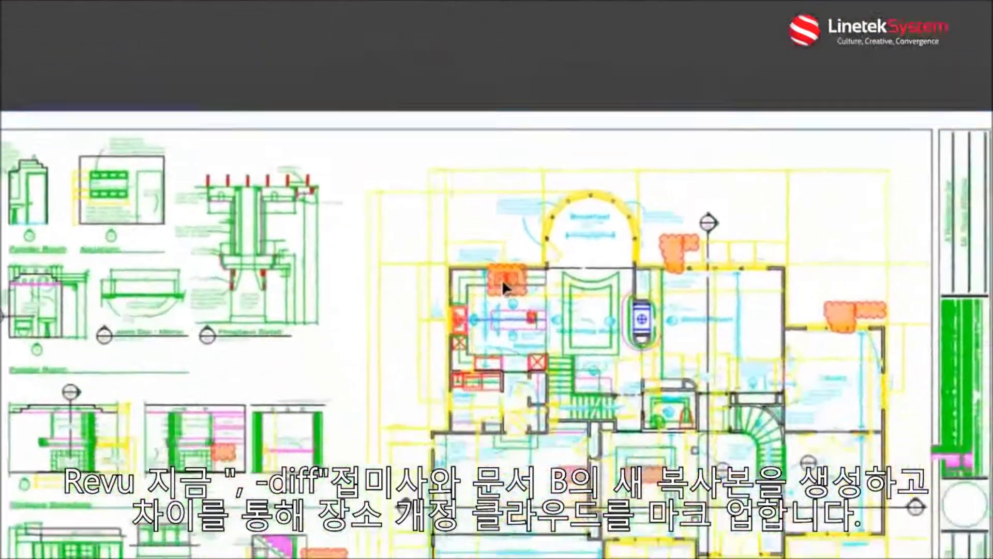
# Examine the revision clouds on Rev B against Rev A in the synchronized split view, focusing on the kitchen cooktop.
pyautogui.click(571, 501)
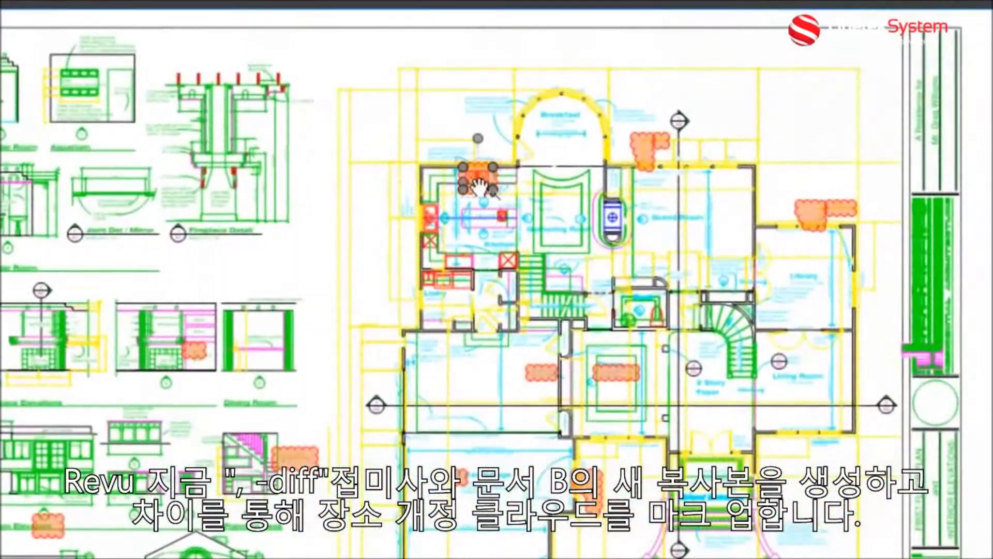
pyautogui.click(644, 151)
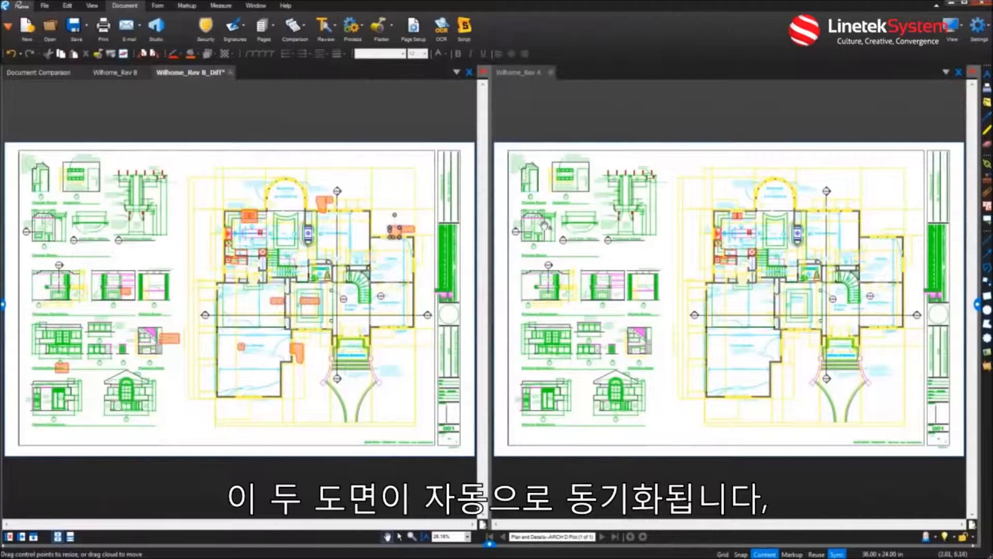
pyautogui.scroll(2, 311, 225)
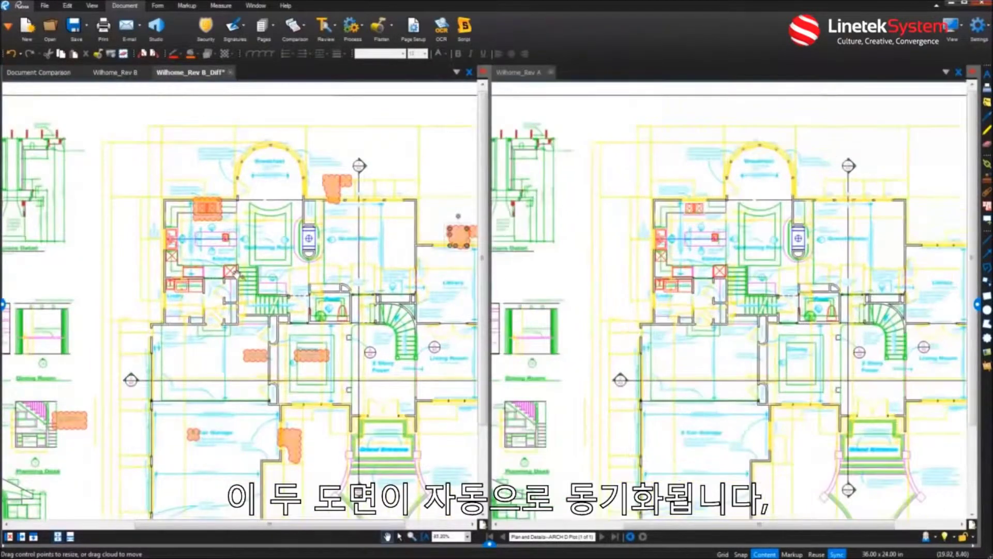
pyautogui.scroll(4, 238, 256)
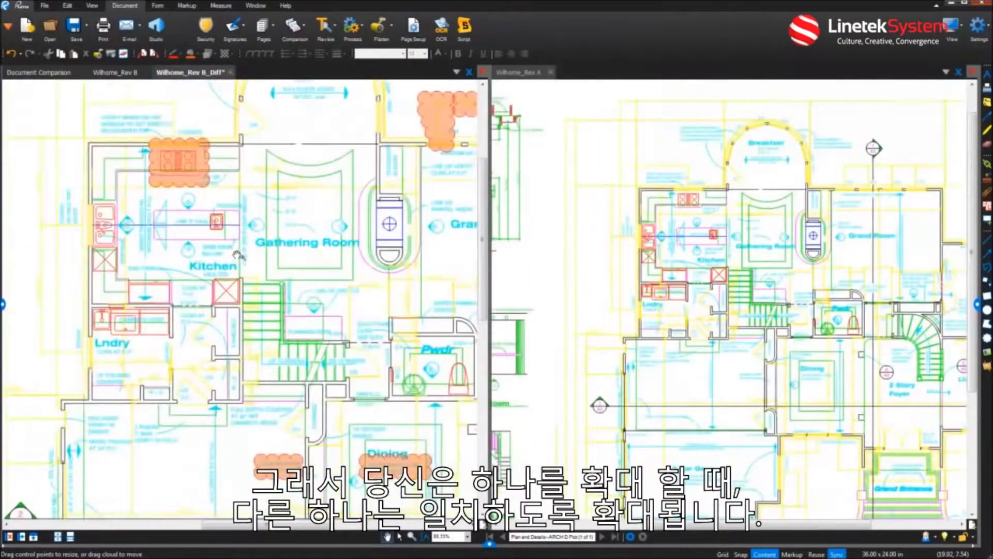
pyautogui.moveTo(230, 159)
pyautogui.mouseDown()
pyautogui.moveTo(306, 314)
pyautogui.moveTo(325, 333)
pyautogui.mouseUp()
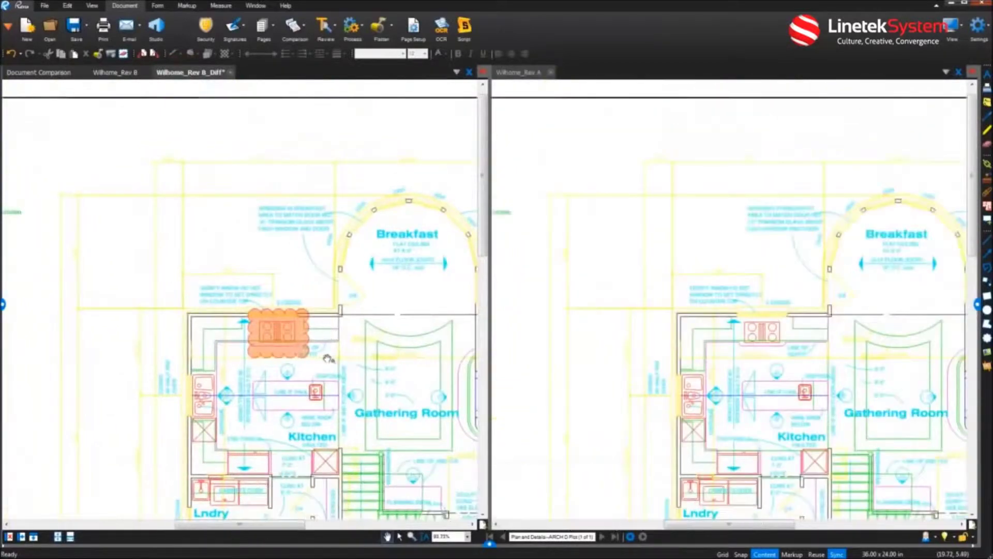
pyautogui.scroll(2, 327, 359)
pyautogui.scroll(1, 327, 359)
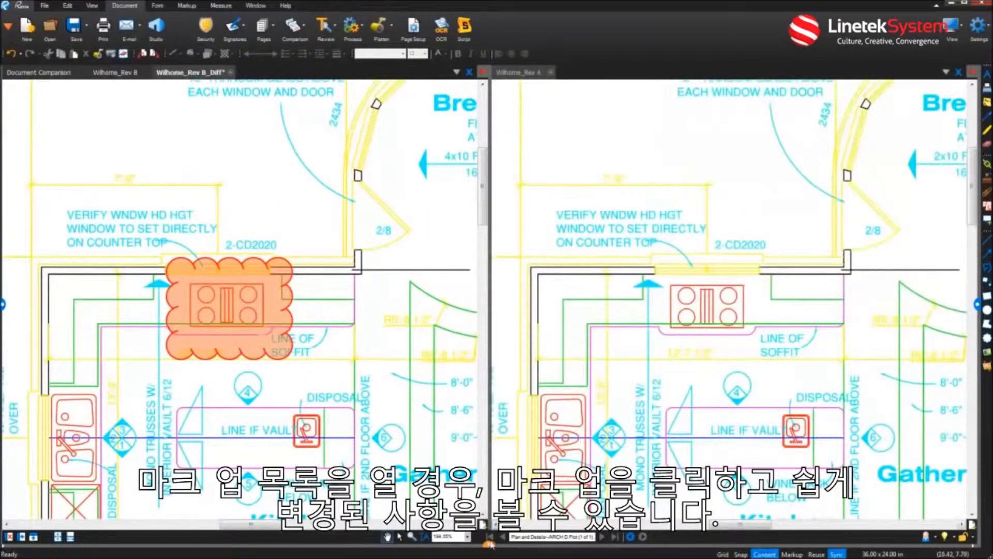
# Show the markups list and step through its difference entries to inspect each clouded change, including the garage and ceiling notes.
pyautogui.click(490, 543)
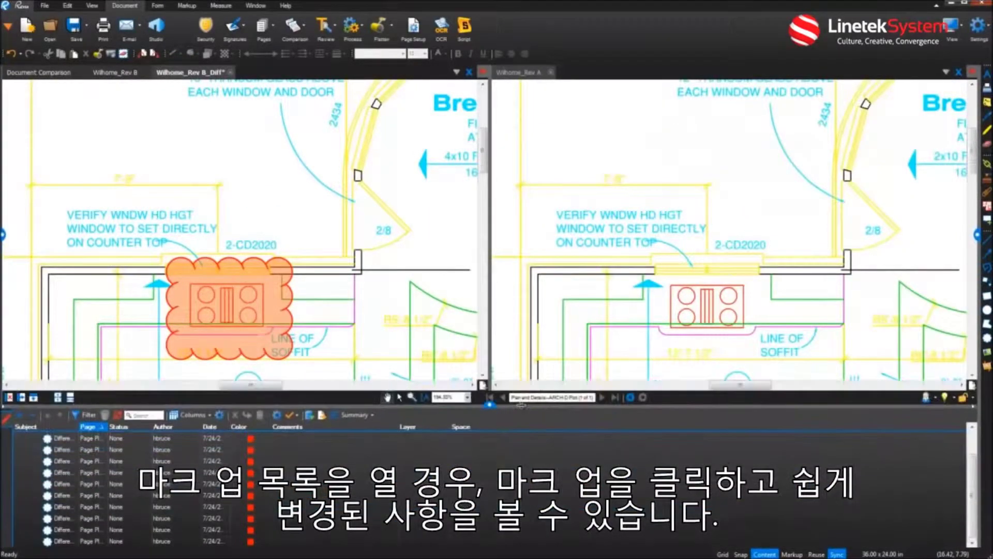
pyautogui.click(74, 450)
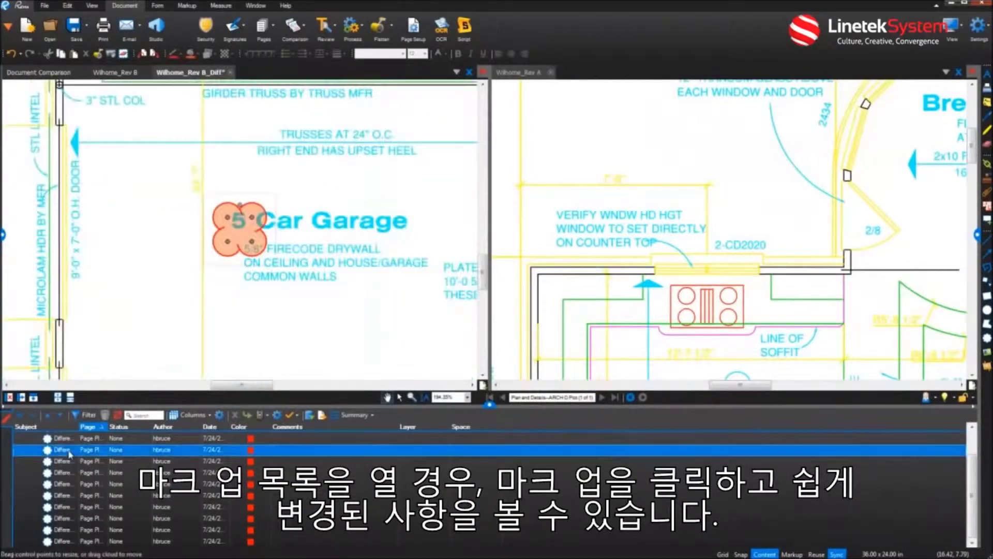
pyautogui.click(67, 461)
pyautogui.click(63, 472)
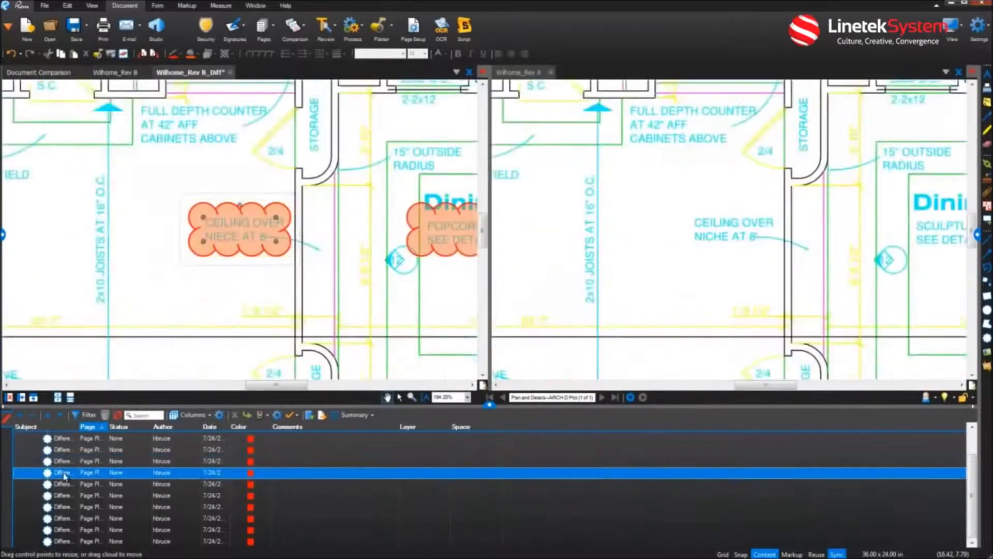
pyautogui.click(65, 485)
# Reply to the dining room ceiling note's difference entry with the comment "Was this approved by the Owner?".
pyautogui.click(67, 495)
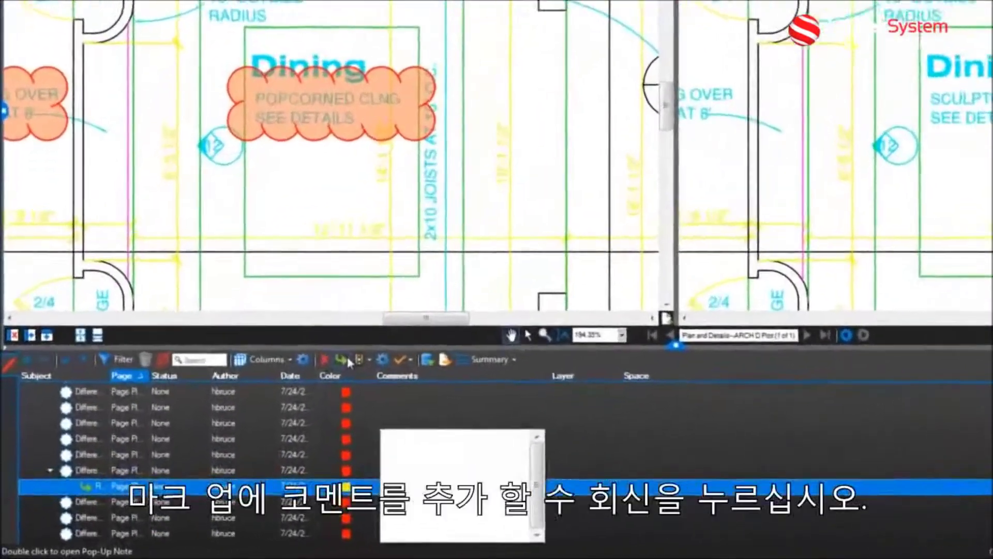
pyautogui.write('Was t')
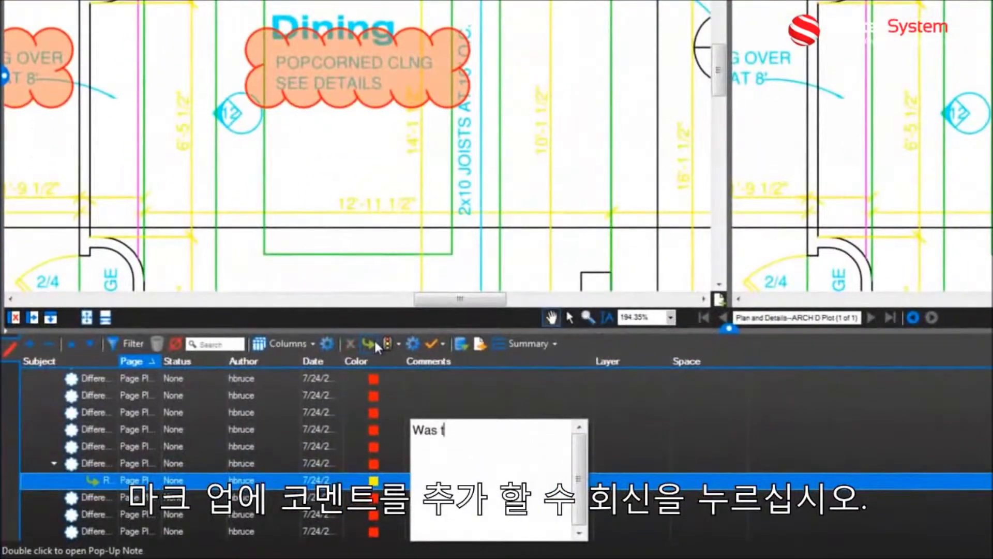
pyautogui.write('his approved by the Owner?')
pyautogui.press('Return')
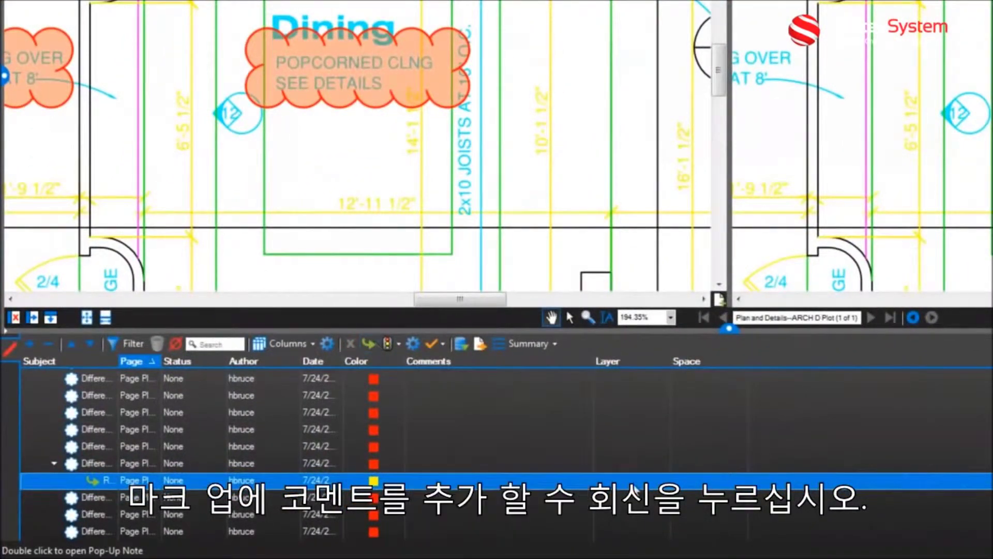
# Add the Checkmark column to the markups list, check off the dining ceiling difference and set its status to Rejected.
pyautogui.click(133, 469)
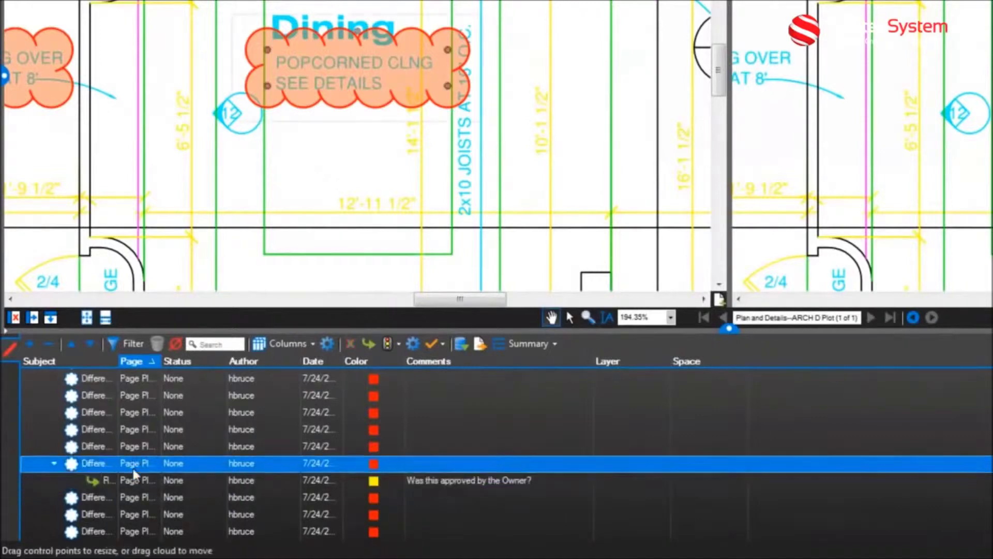
pyautogui.click(312, 343)
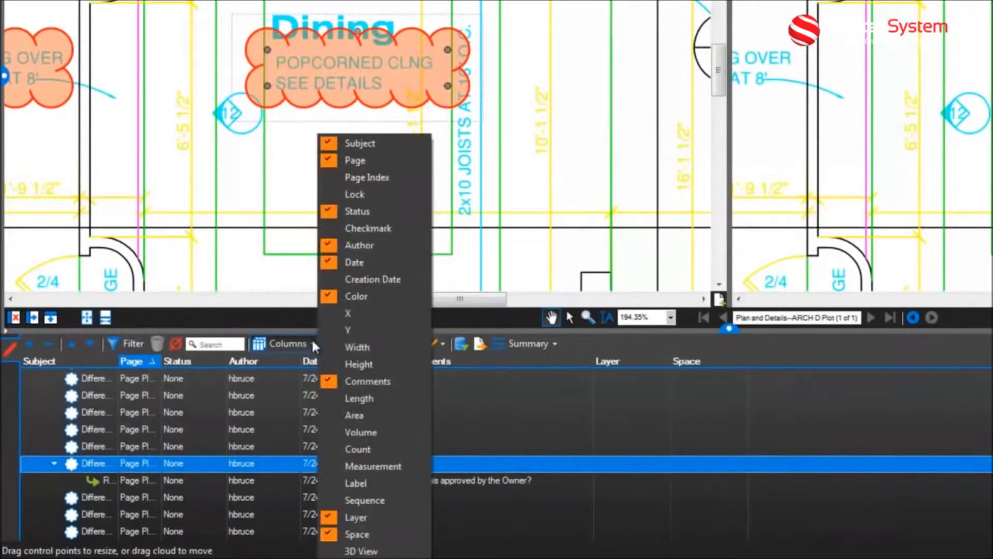
pyautogui.click(350, 227)
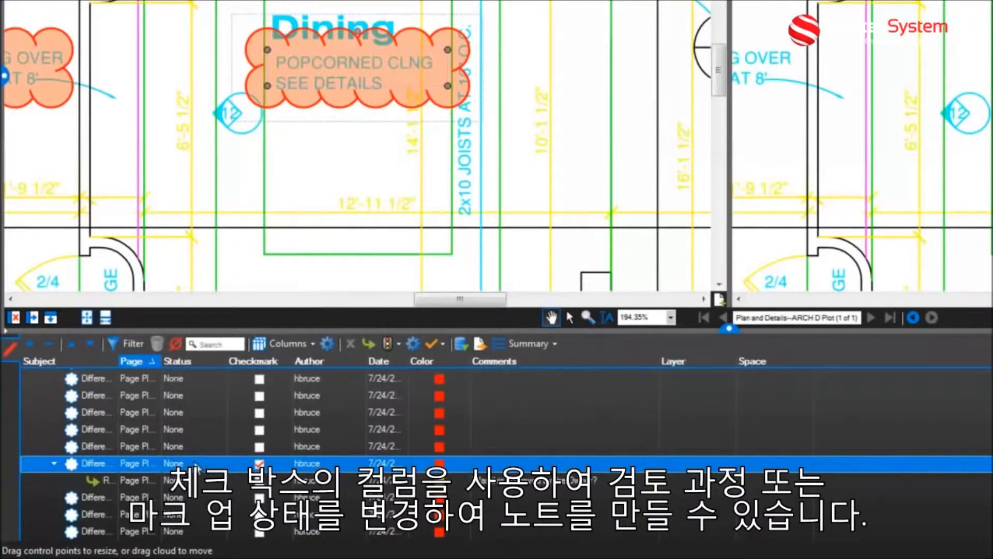
pyautogui.click(195, 466)
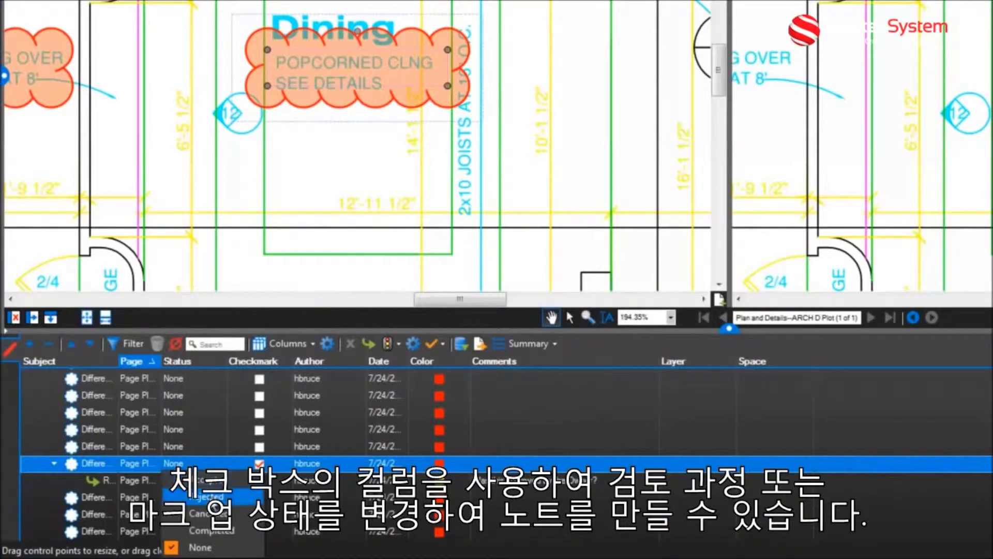
pyautogui.click(210, 496)
pyautogui.moveTo(227, 374); pyautogui.dragTo(303, 380)
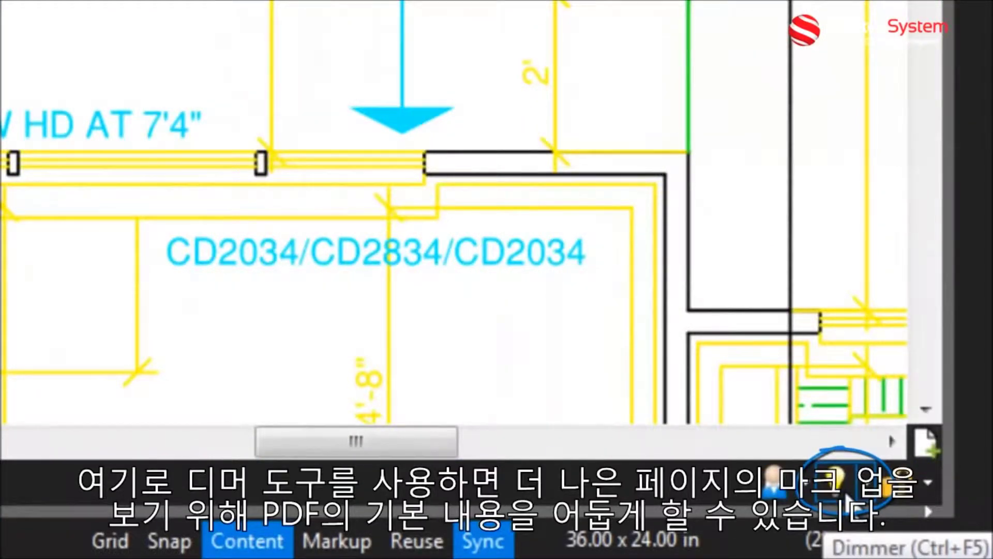
# Dim the underlying content of the clouded Rev B drawing, fit the whole page in view and set the dimming level to 20%.
pyautogui.click(838, 475)
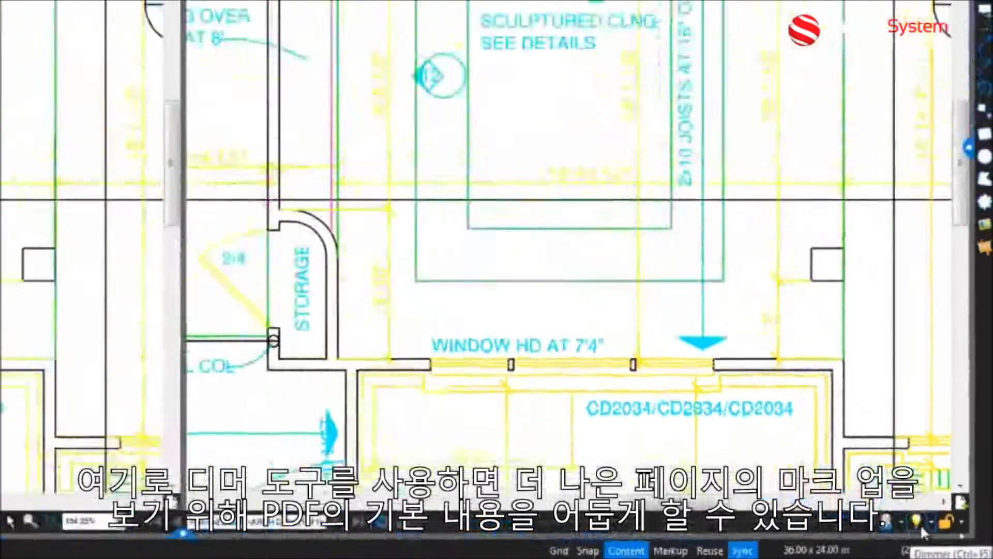
pyautogui.click(919, 523)
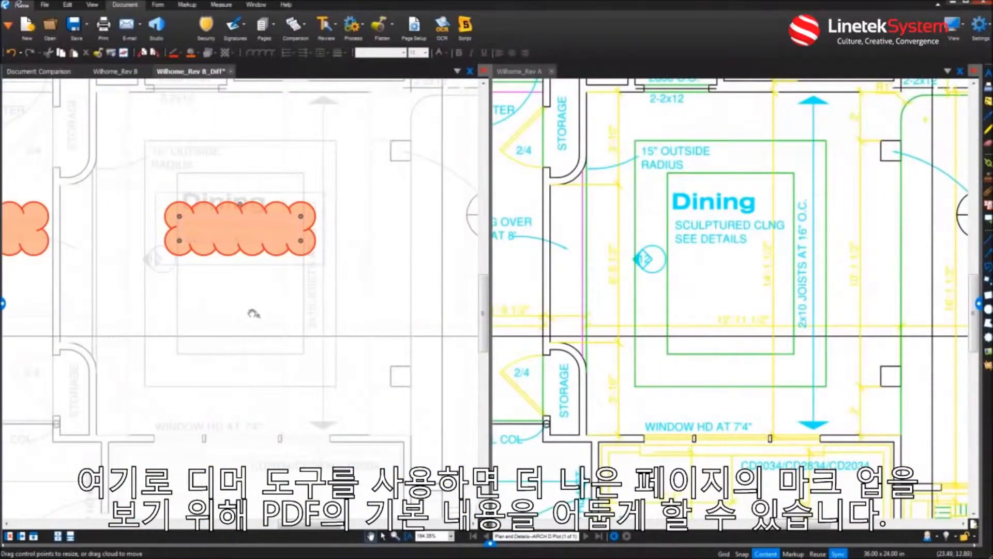
pyautogui.hotkey('ctrl', '0')
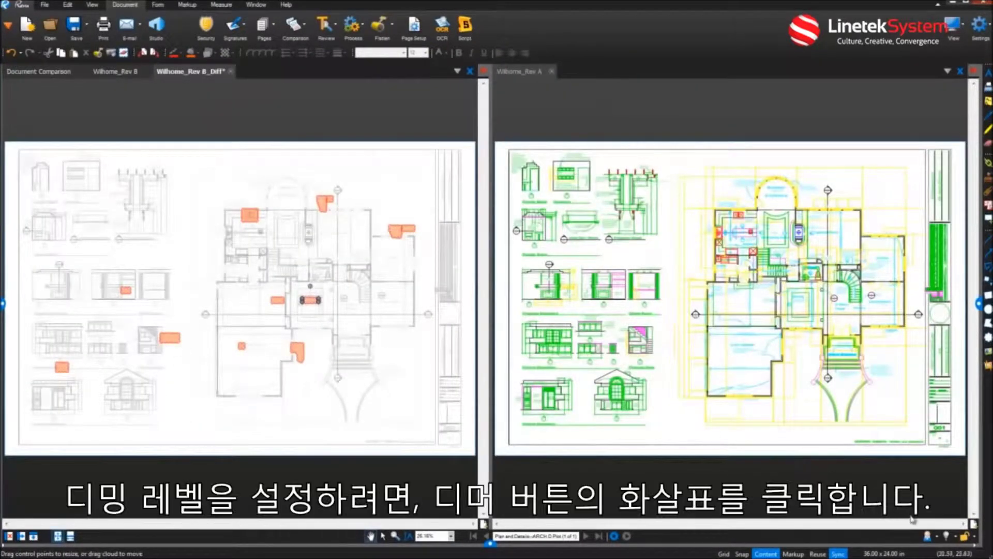
pyautogui.click(957, 538)
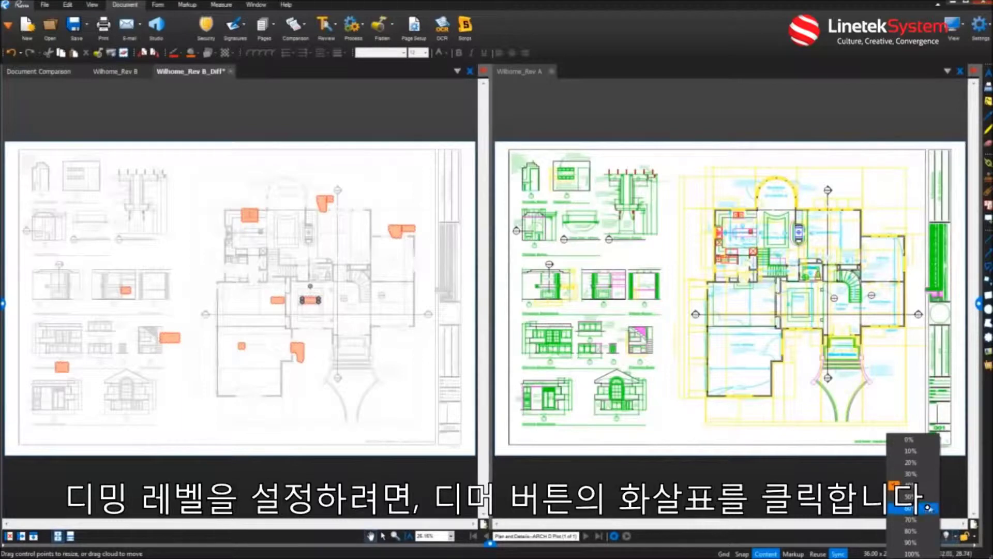
pyautogui.click(909, 462)
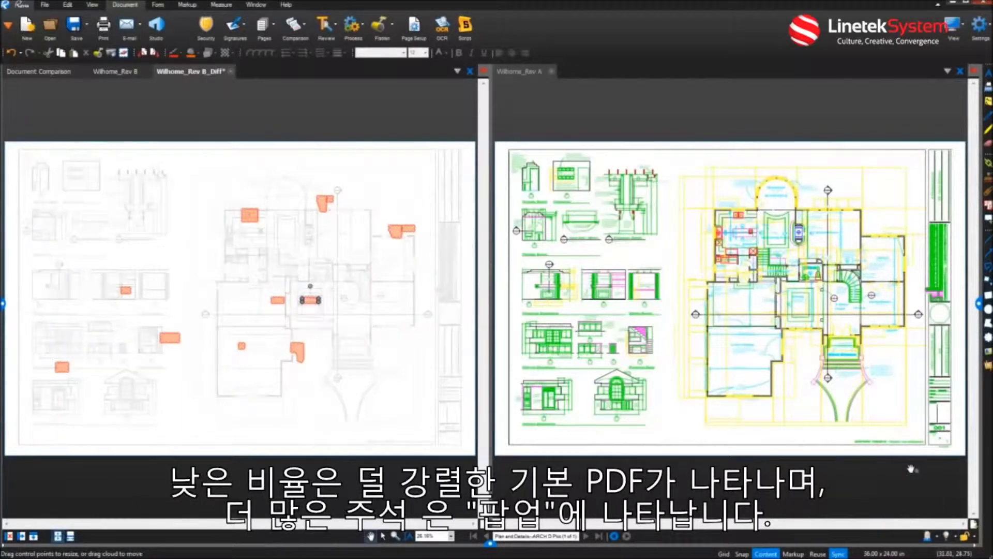
# Set the comparison type for the Rev A and Rev B comparison to Scanned Documents.
pyautogui.click(258, 219)
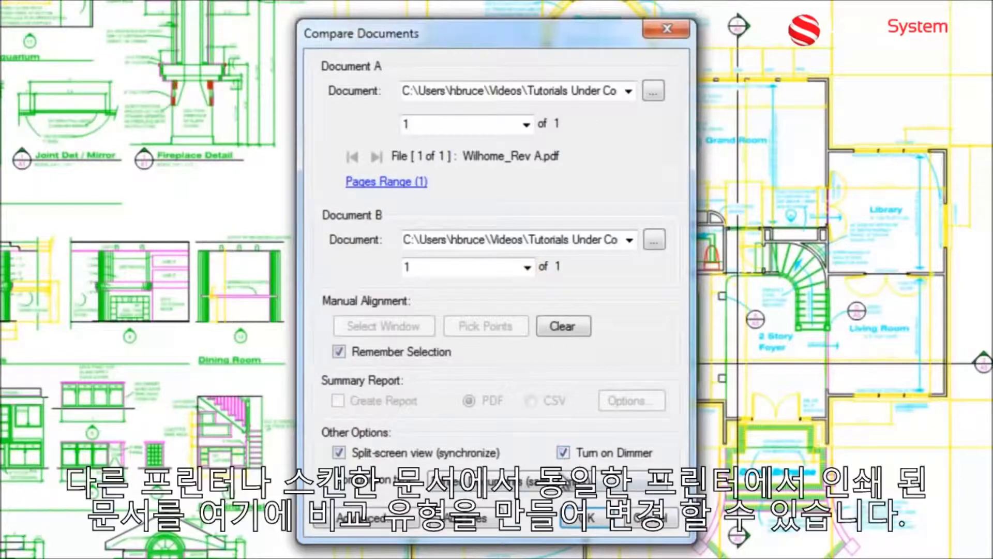
pyautogui.click(565, 491)
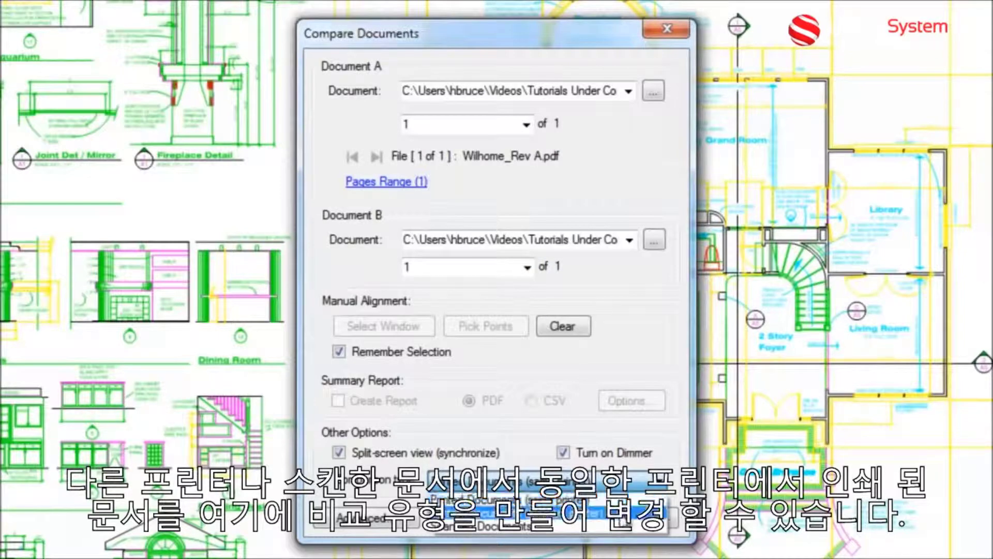
pyautogui.click(624, 535)
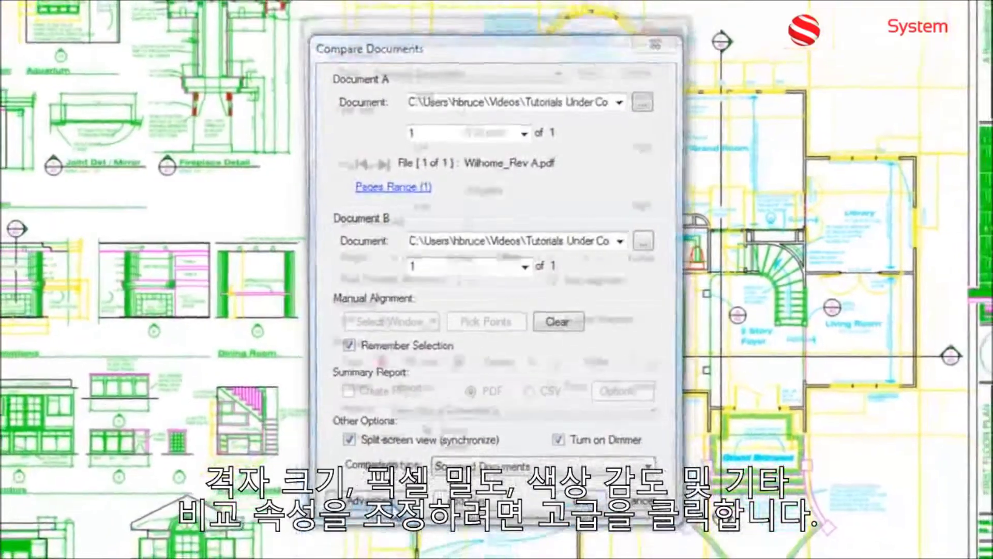
# In the advanced comparison options, set the grid size to 0.5 inch and raise the color sensitivity slightly.
pyautogui.click(387, 526)
pyautogui.moveTo(459, 112); pyautogui.dragTo(496, 112)
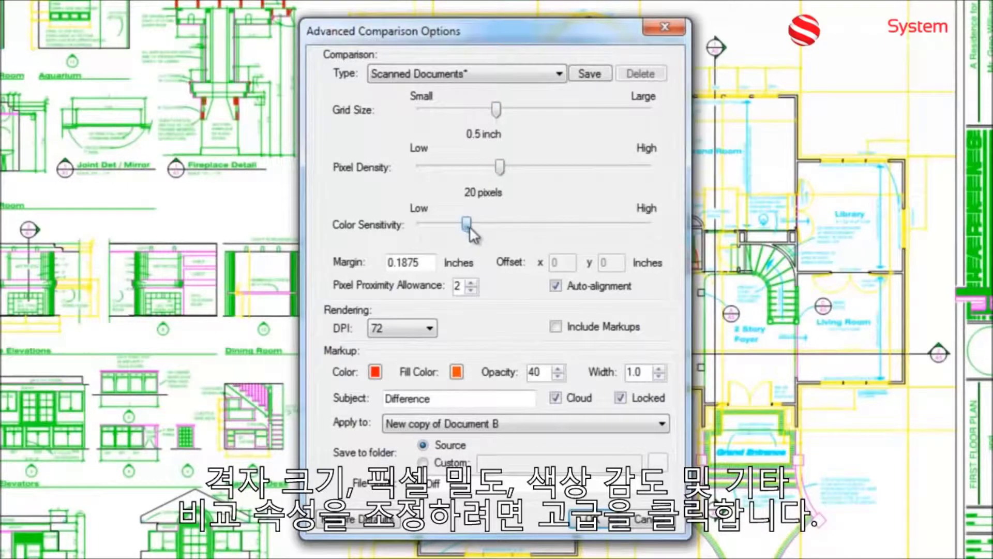
pyautogui.moveTo(469, 227); pyautogui.dragTo(477, 227)
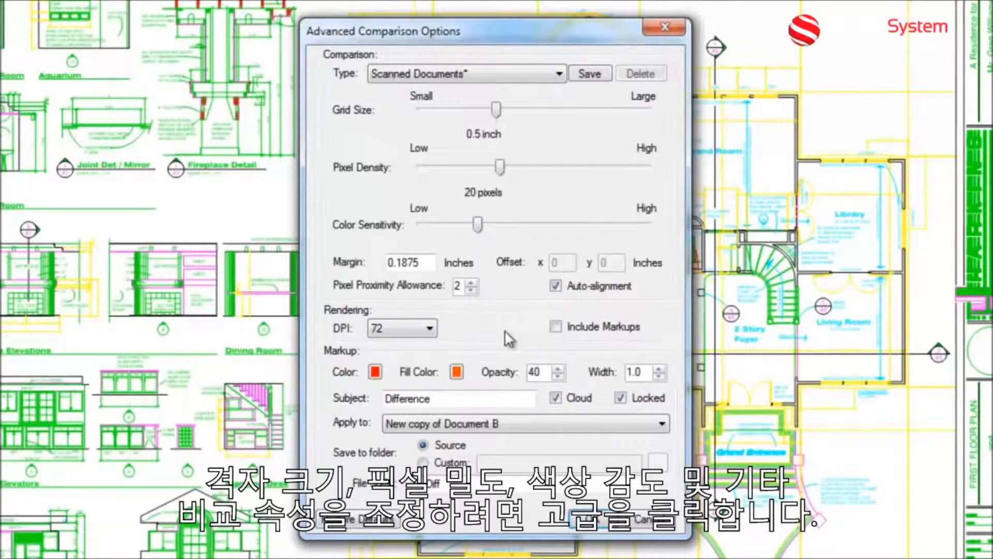
# Save the comparison settings as "Scanned Documents from Contractor" and choose that as the comparison type.
pyautogui.click(591, 73)
pyautogui.click(554, 288)
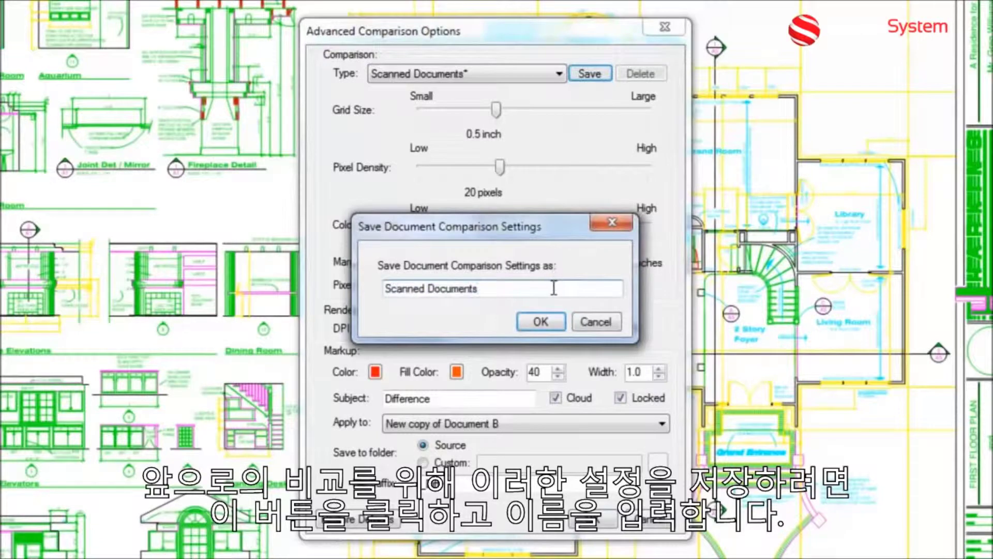
pyautogui.write('from Contractor')
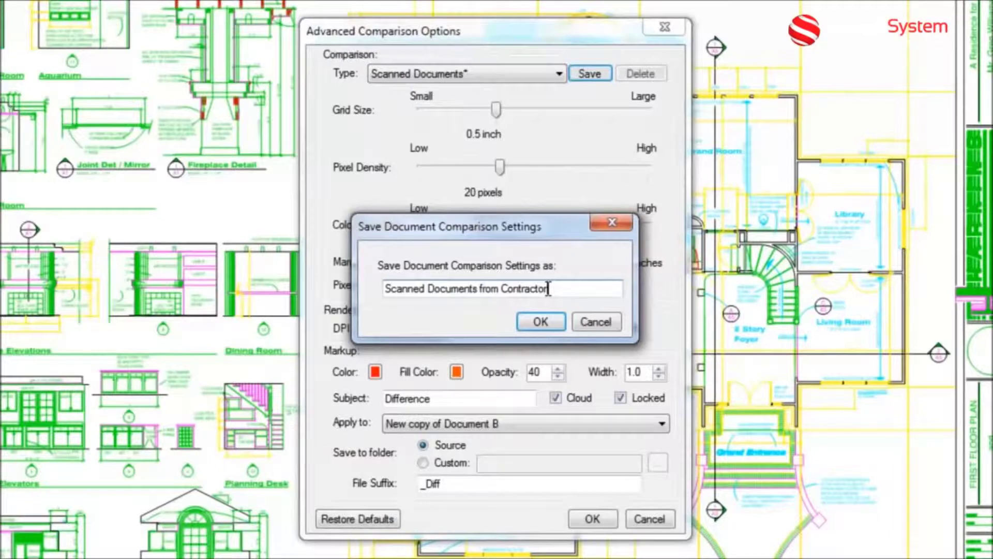
pyautogui.click(557, 322)
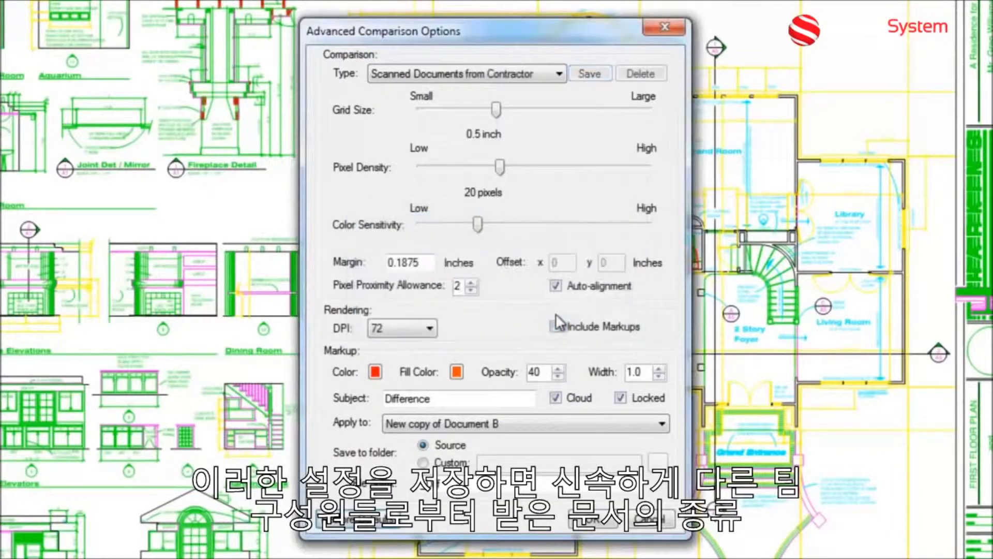
pyautogui.click(557, 74)
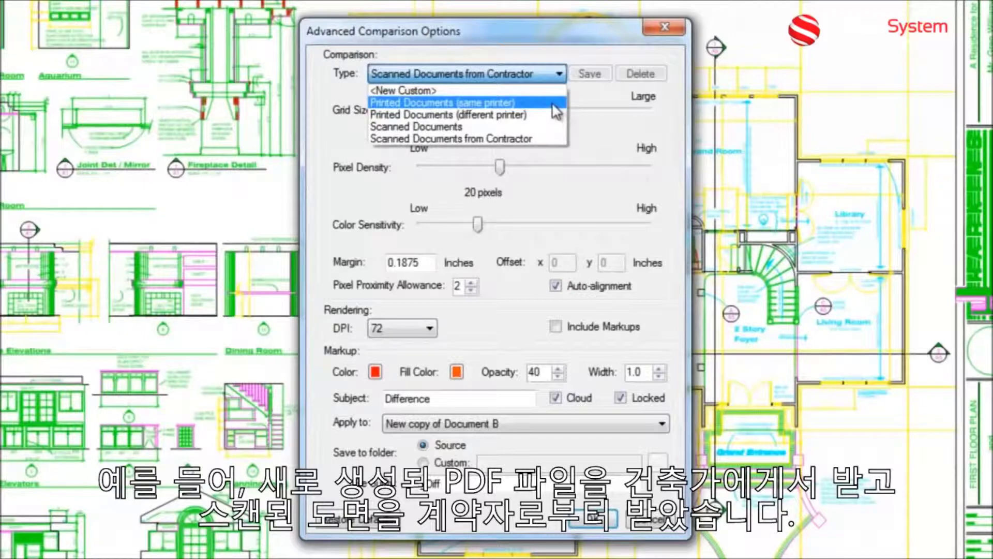
pyautogui.click(544, 137)
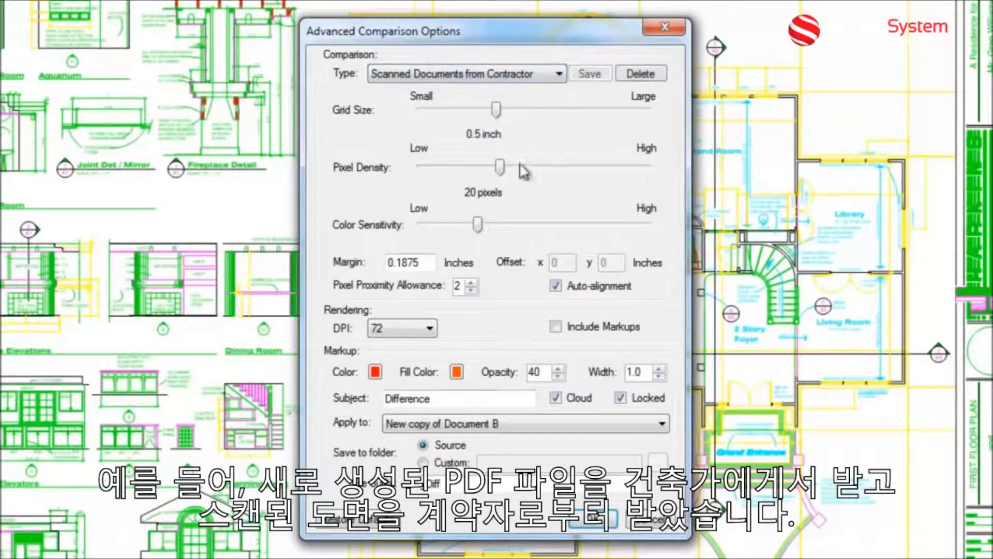
# Give the difference clouds a dark blue outline and a light yellow fill with 30 opacity.
pyautogui.click(381, 373)
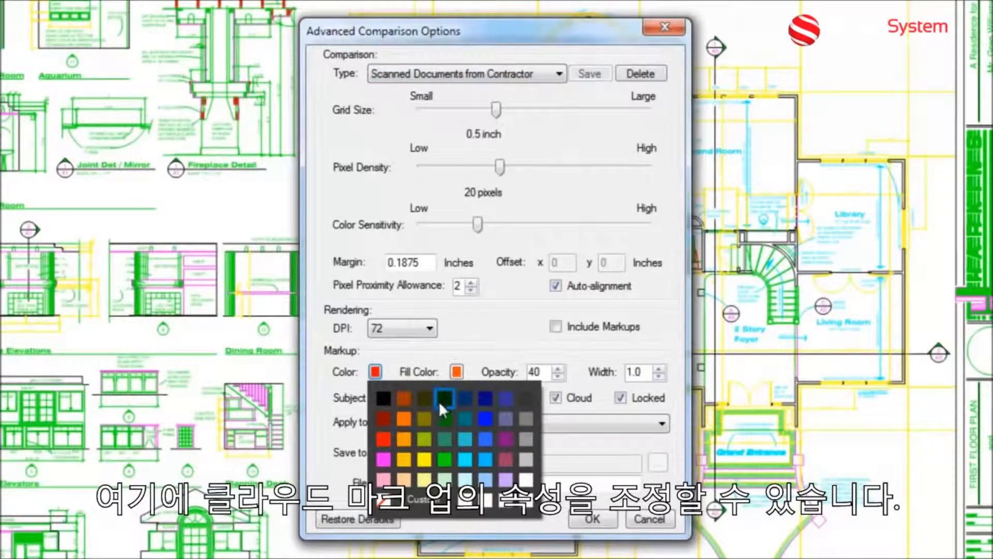
pyautogui.click(481, 399)
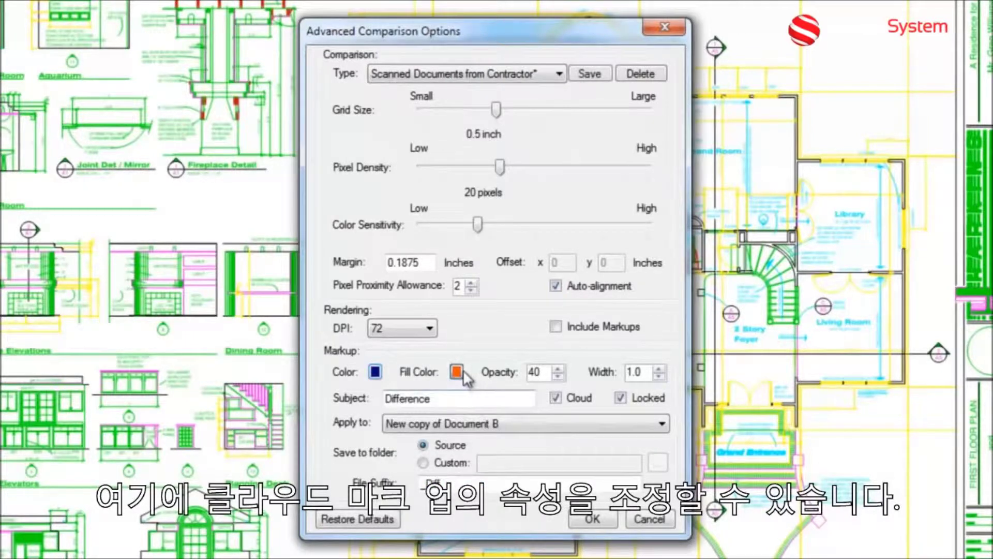
pyautogui.click(462, 372)
pyautogui.click(506, 479)
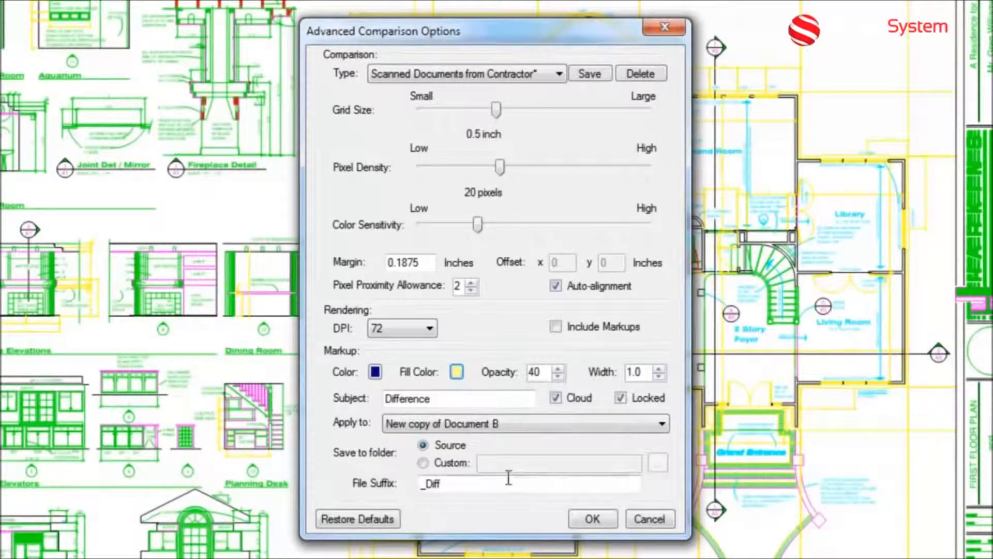
pyautogui.click(558, 376)
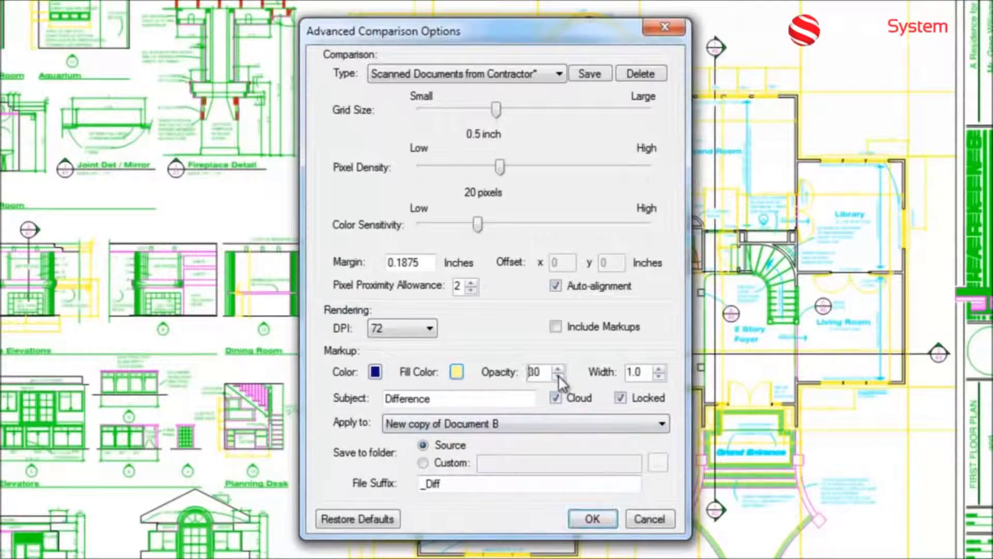
# Keep the markups applied to a new copy of Document B in the source folder and set the file suffix to _Clouded.
pyautogui.click(541, 425)
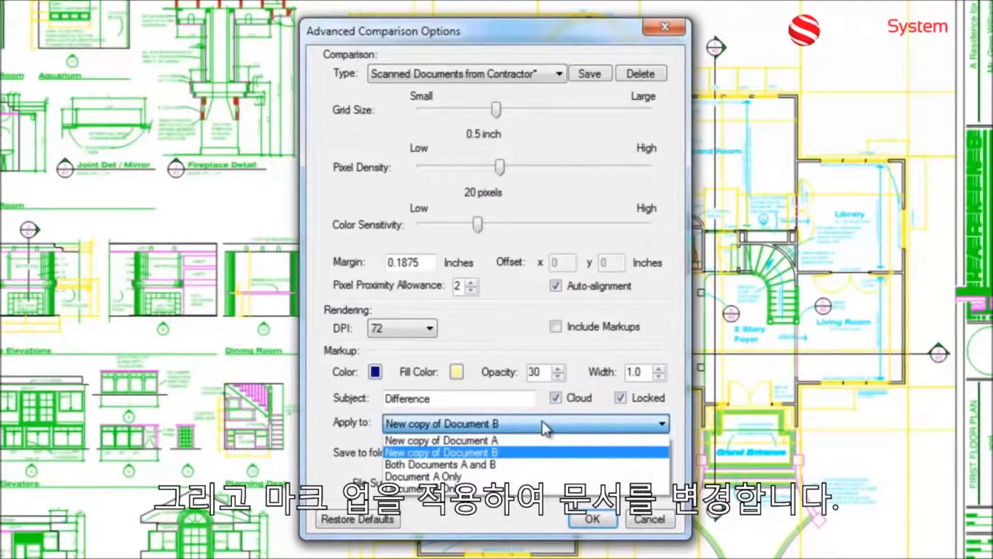
pyautogui.click(541, 423)
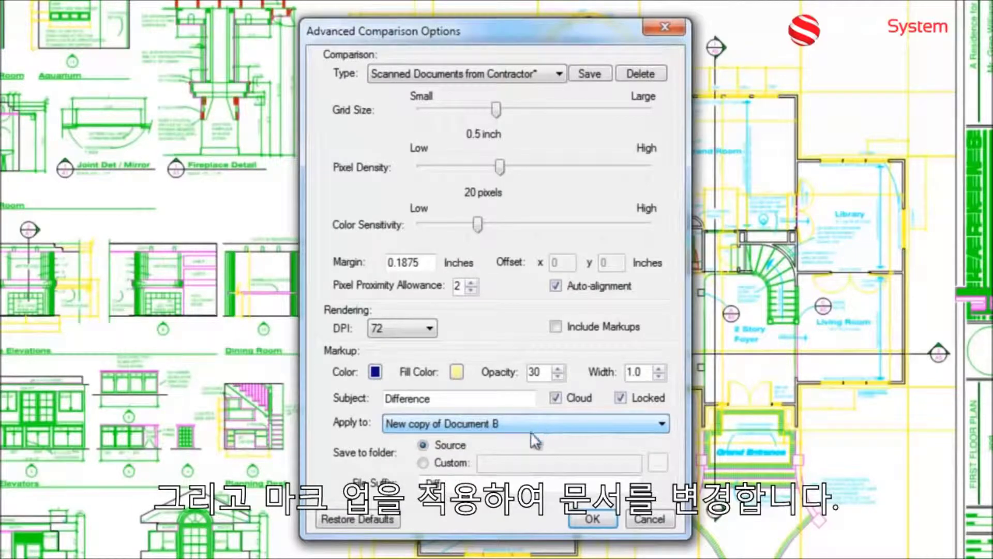
pyautogui.click(434, 462)
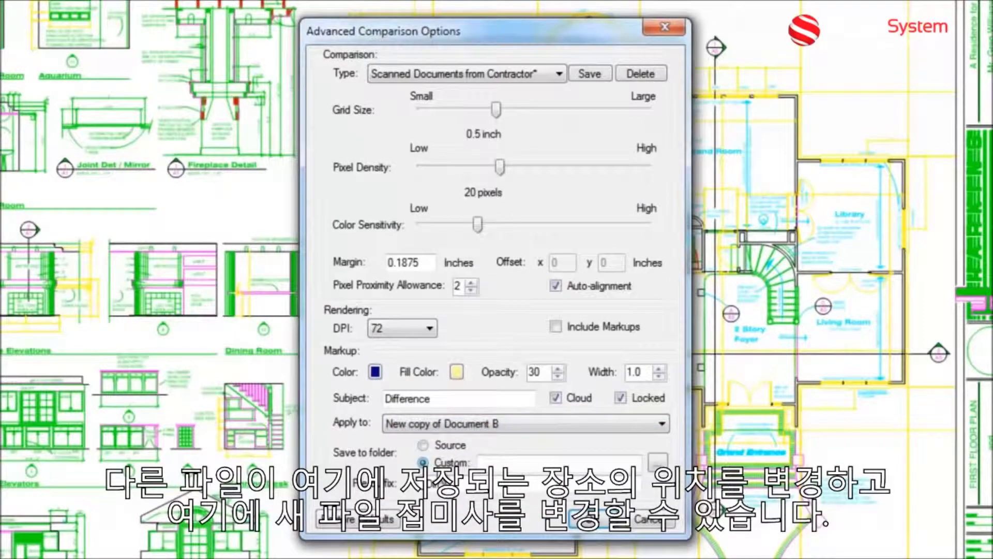
pyautogui.click(441, 447)
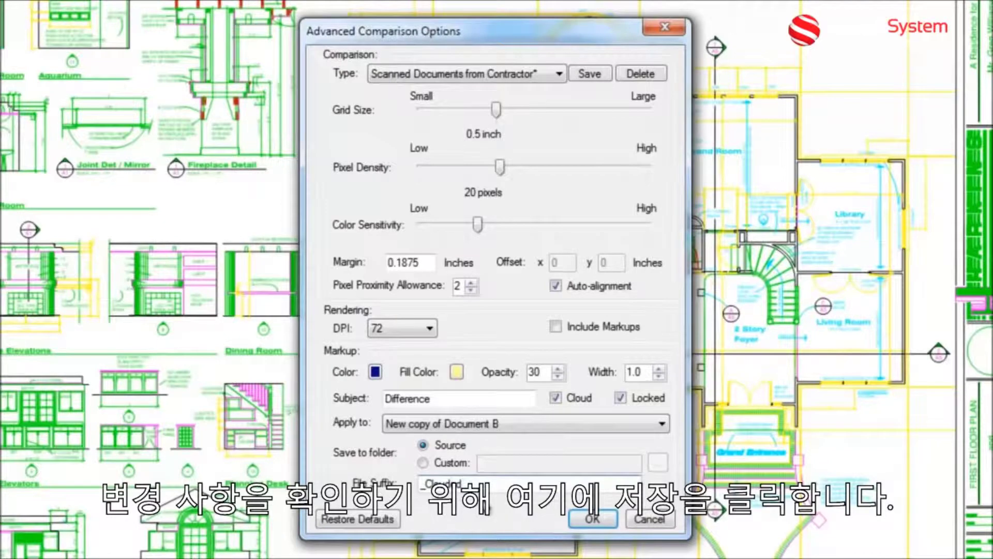
# Save the changed settings under the existing name "Scanned Documents from Contractor" and accept the advanced comparison options.
pyautogui.click(583, 75)
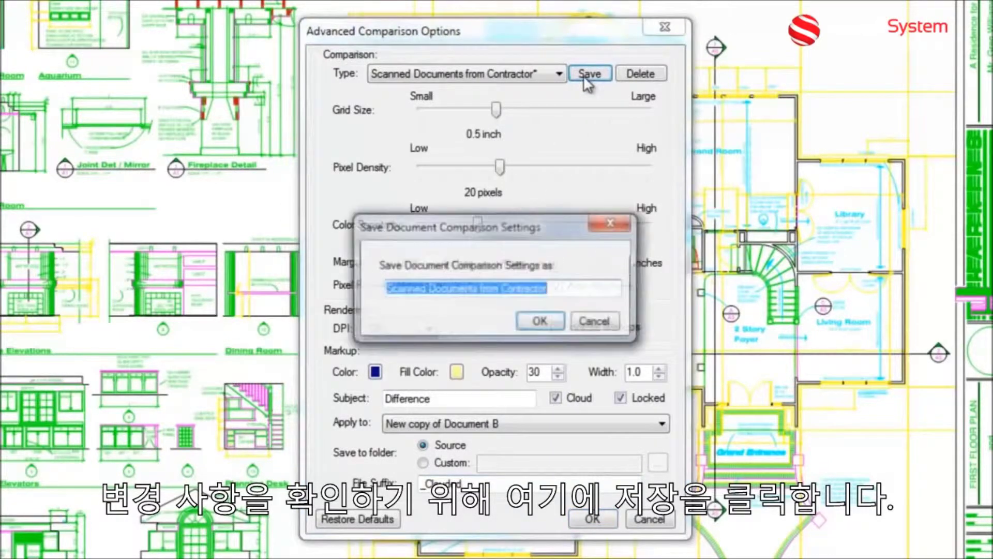
pyautogui.click(541, 324)
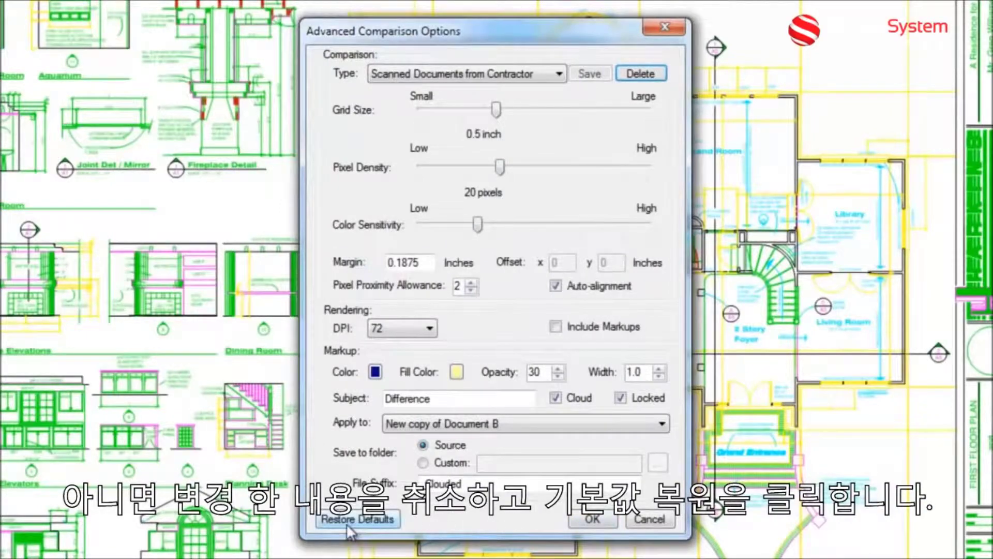
pyautogui.click(585, 523)
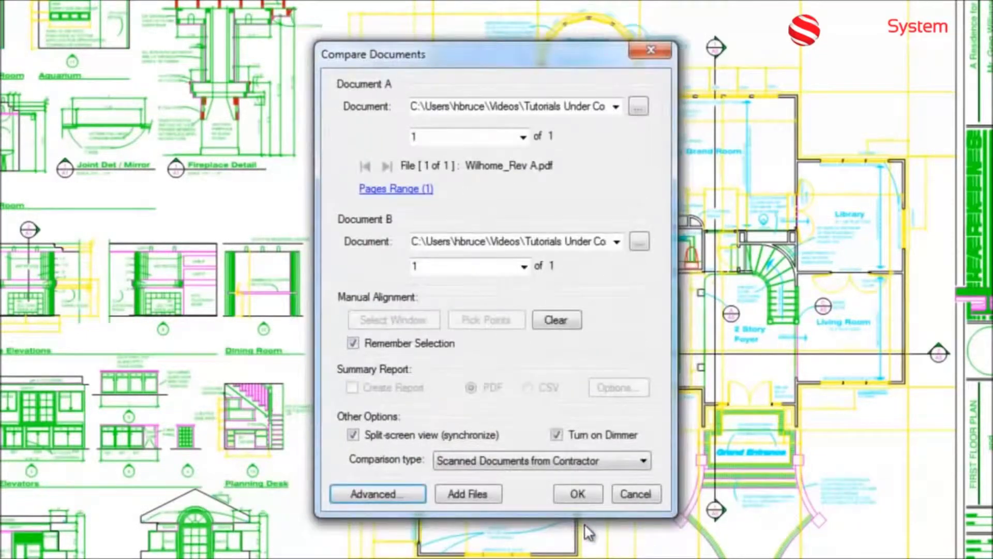
pyautogui.click(579, 494)
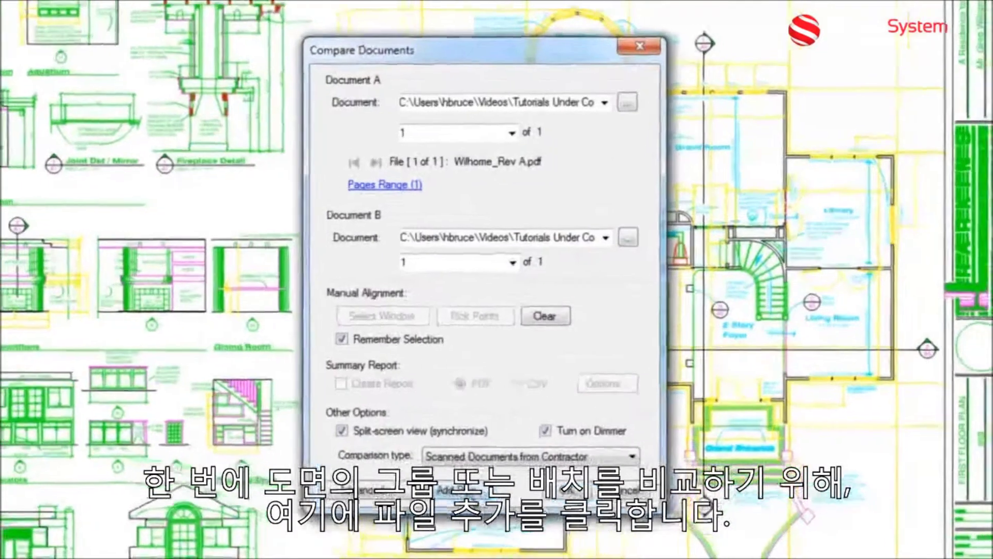
# Open the option for adding files to a group comparison and the batch document comparison.
pyautogui.click(478, 498)
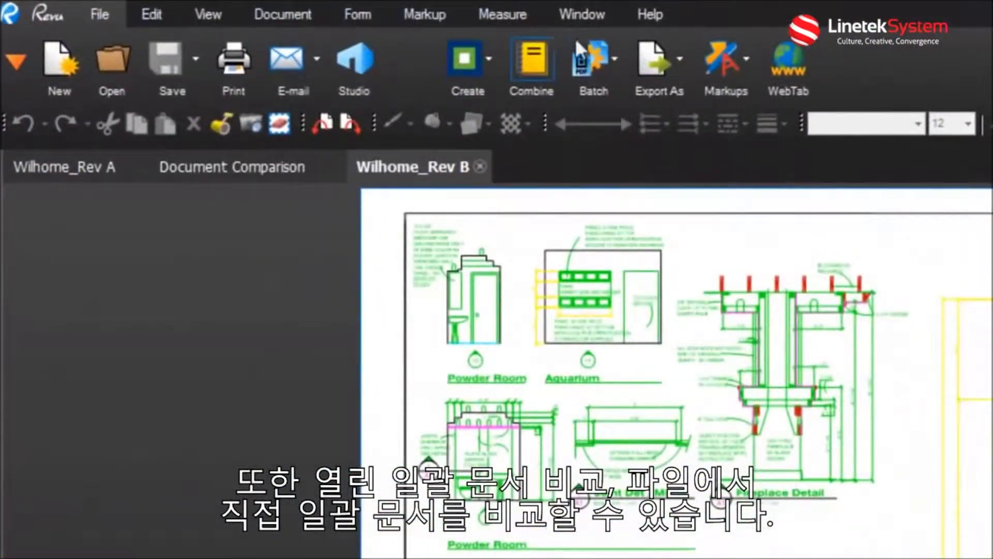
pyautogui.click(598, 61)
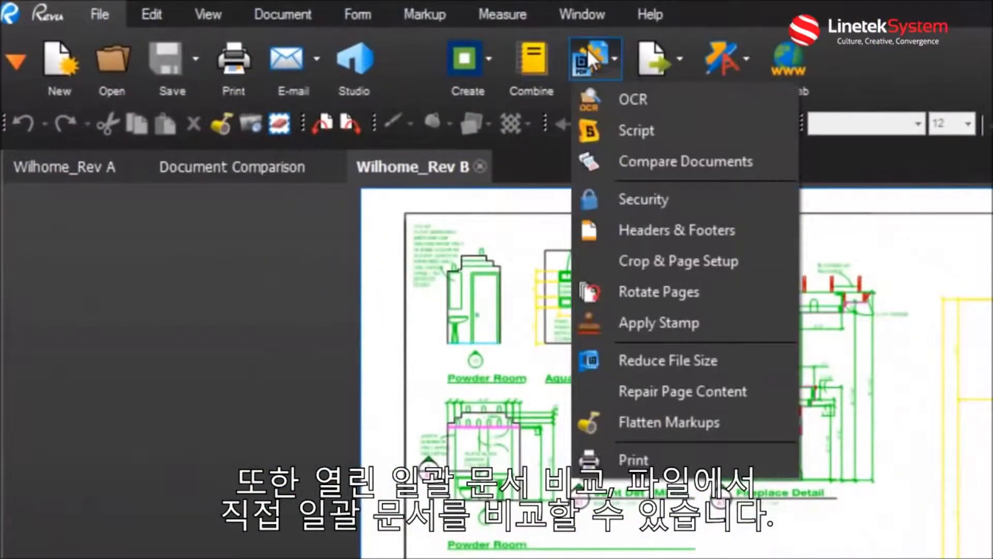
pyautogui.click(746, 166)
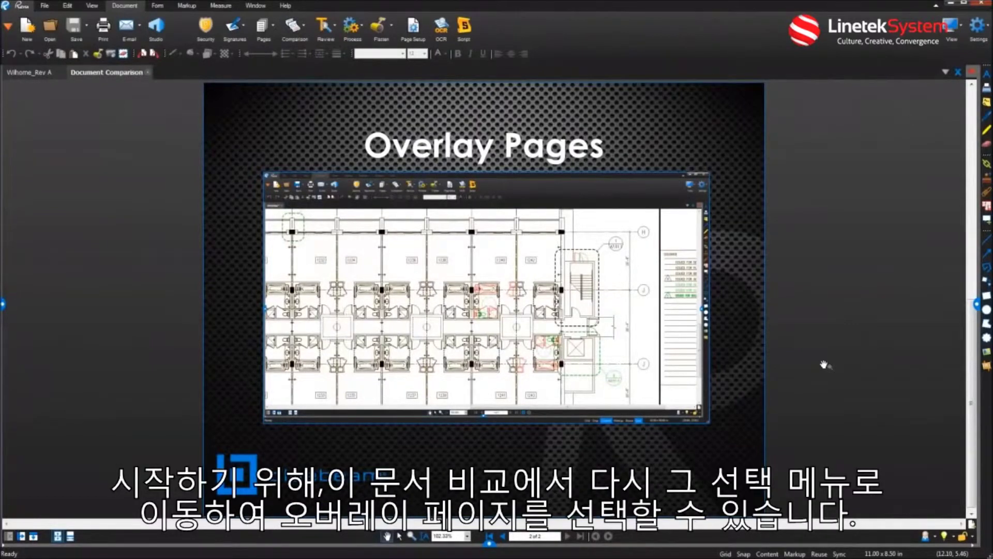
# Start a page overlay and remove Document Comparison.pdf and Wilhome_Rev A.pdf from its layer list.
pyautogui.click(296, 34)
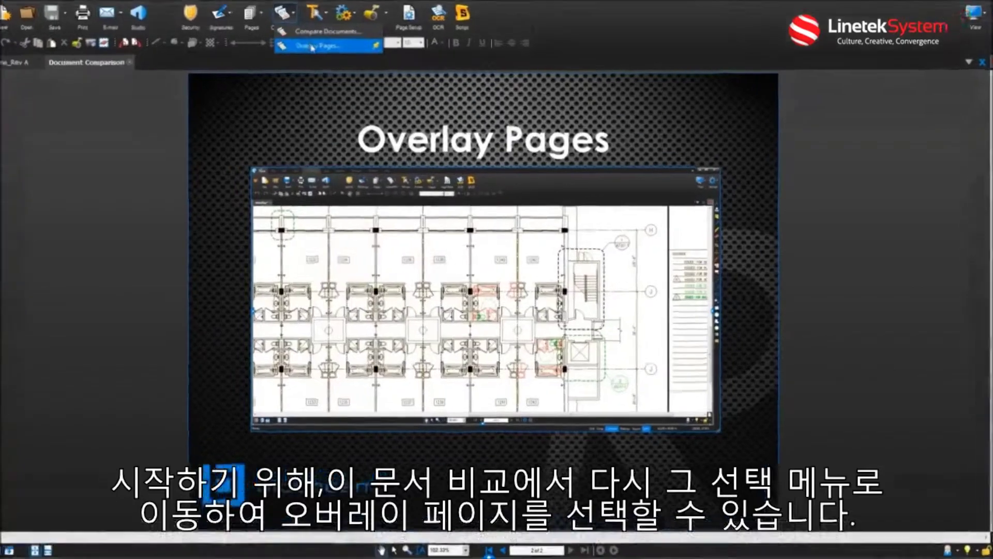
pyautogui.click(319, 55)
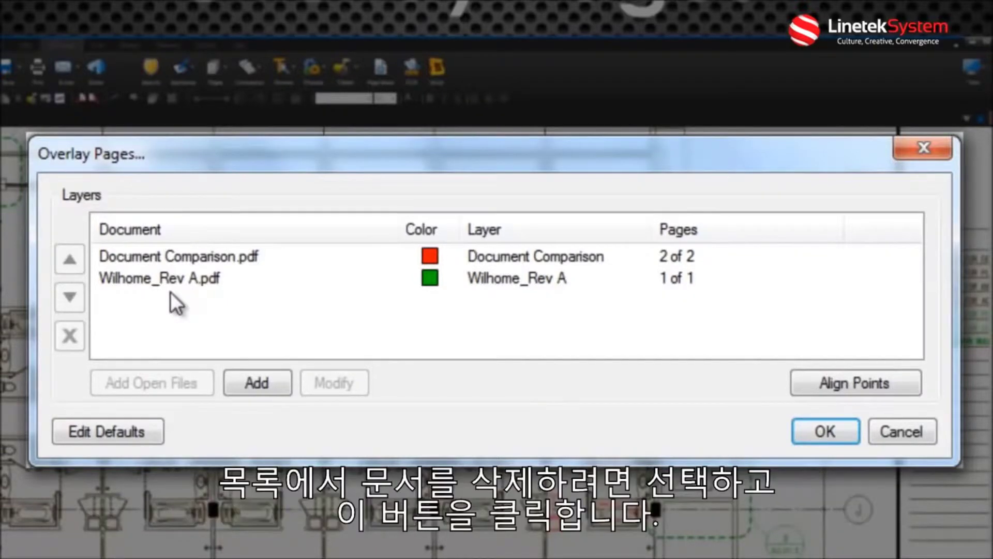
pyautogui.click(154, 259)
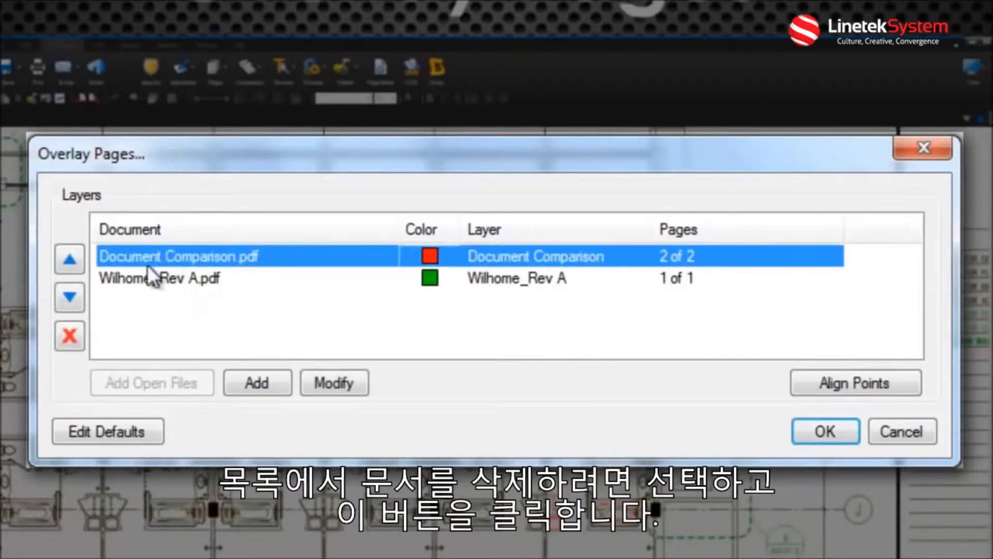
pyautogui.click(80, 339)
pyautogui.click(126, 258)
pyautogui.click(80, 335)
pyautogui.click(81, 333)
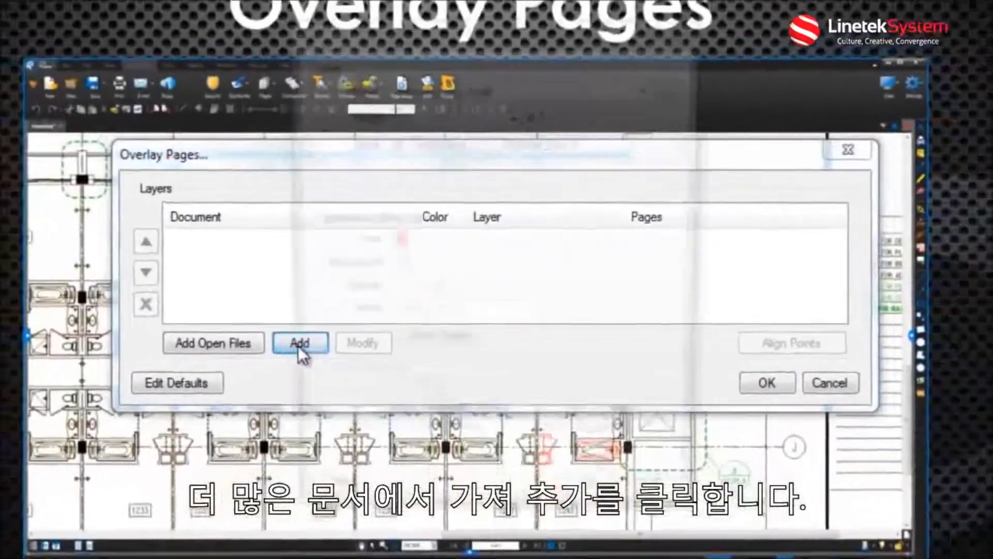
# Add "Overlay - A201.2 - BULLETIN 1 13-1215.pdf" from the Demo PDFs folder as the red base layer.
pyautogui.click(298, 344)
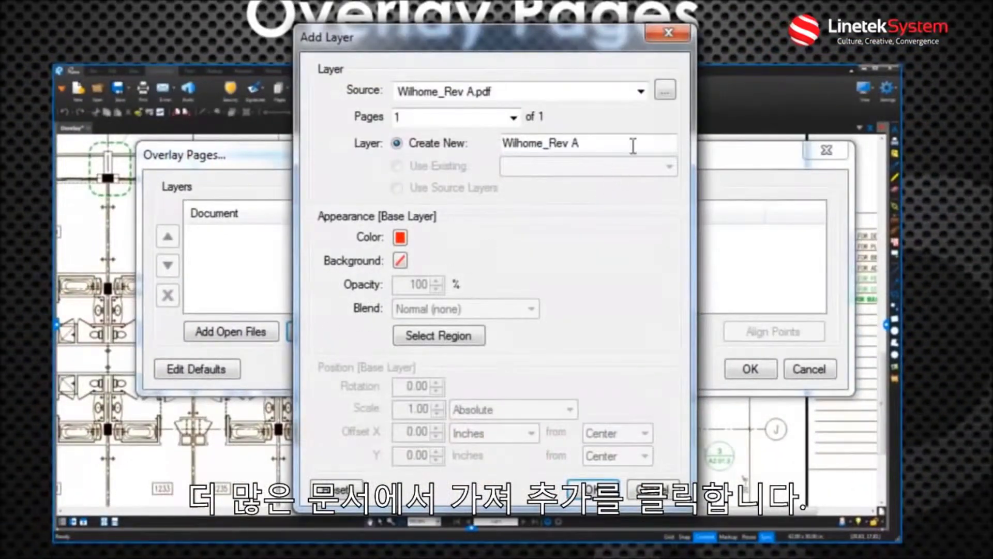
pyautogui.click(667, 95)
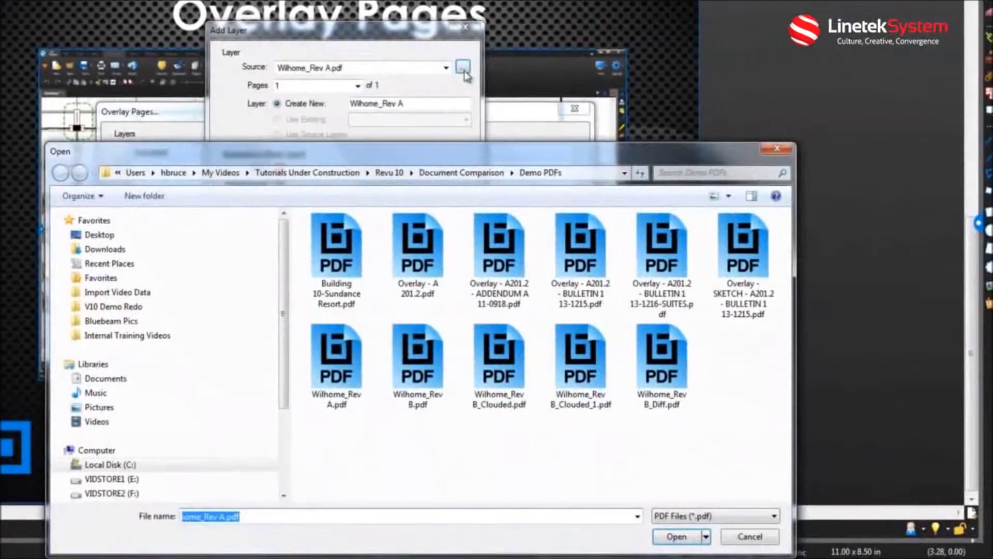
pyautogui.click(573, 265)
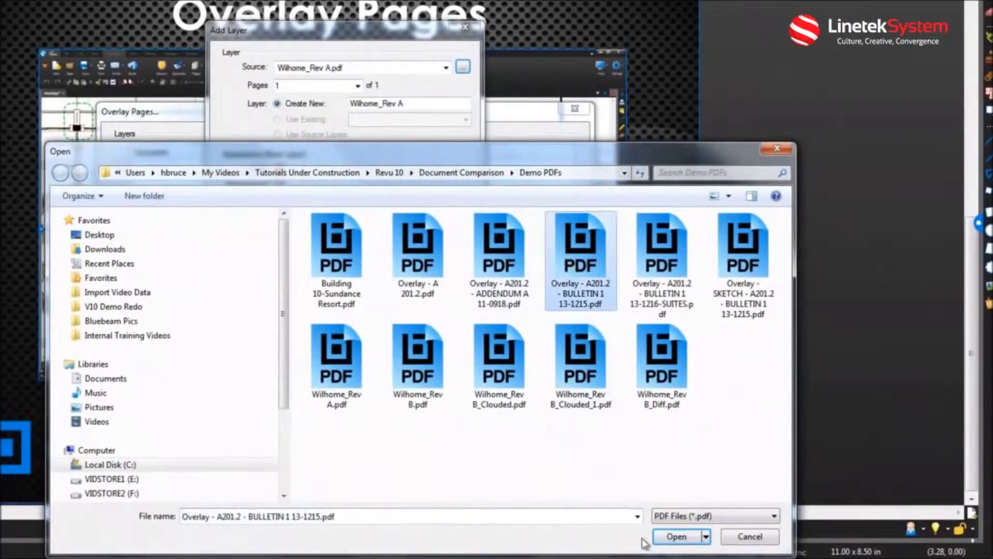
pyautogui.click(677, 537)
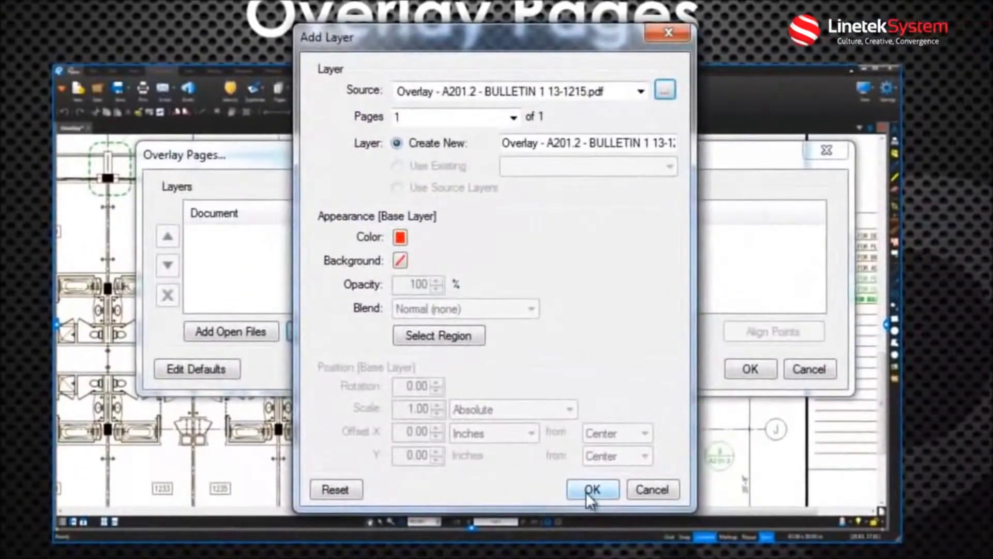
pyautogui.click(590, 492)
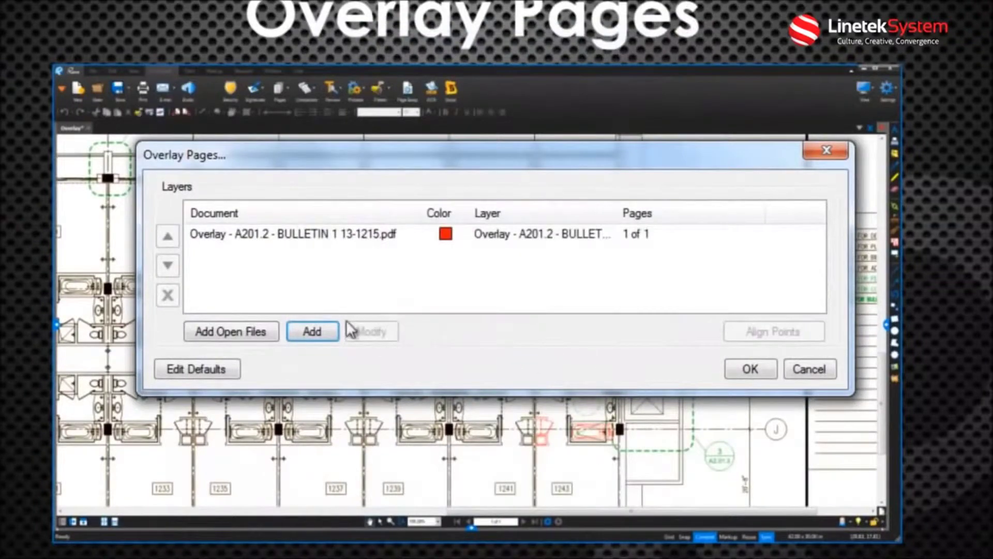
# Add "Overlay - A201.2 - BULLETIN 1 13-1216-SUITES.pdf" as a second overlay layer in green with Darken blend and 100% opacity.
pyautogui.click(312, 331)
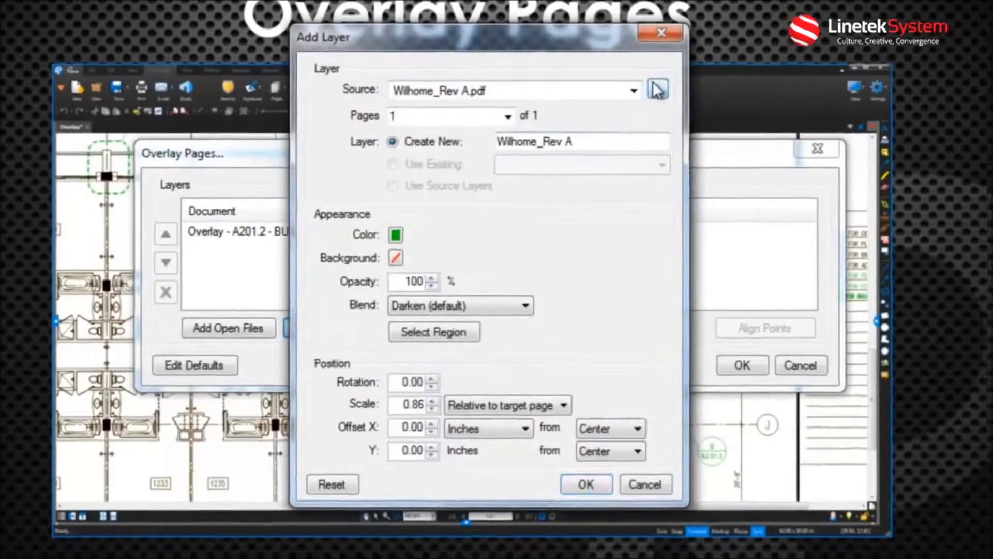
pyautogui.click(661, 88)
pyautogui.click(740, 285)
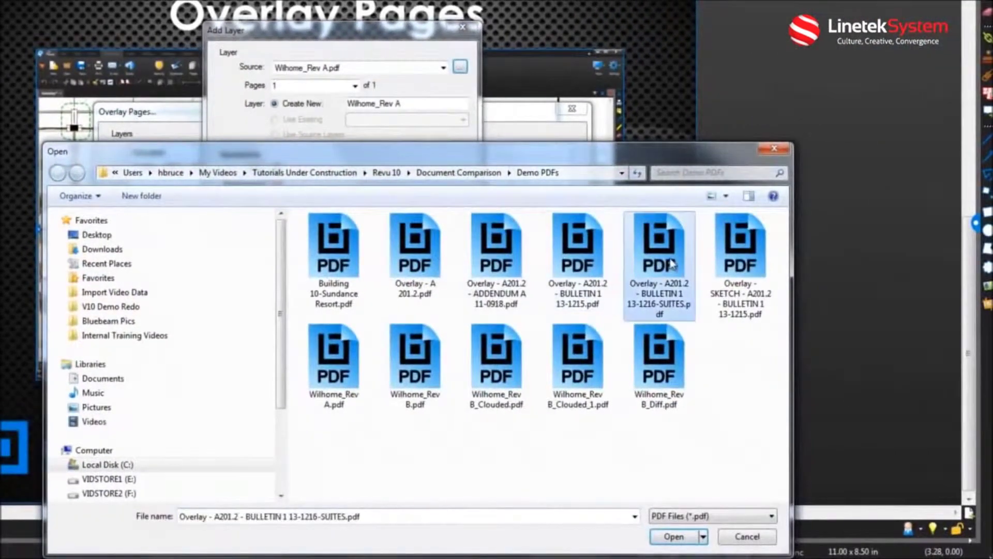
pyautogui.click(673, 530)
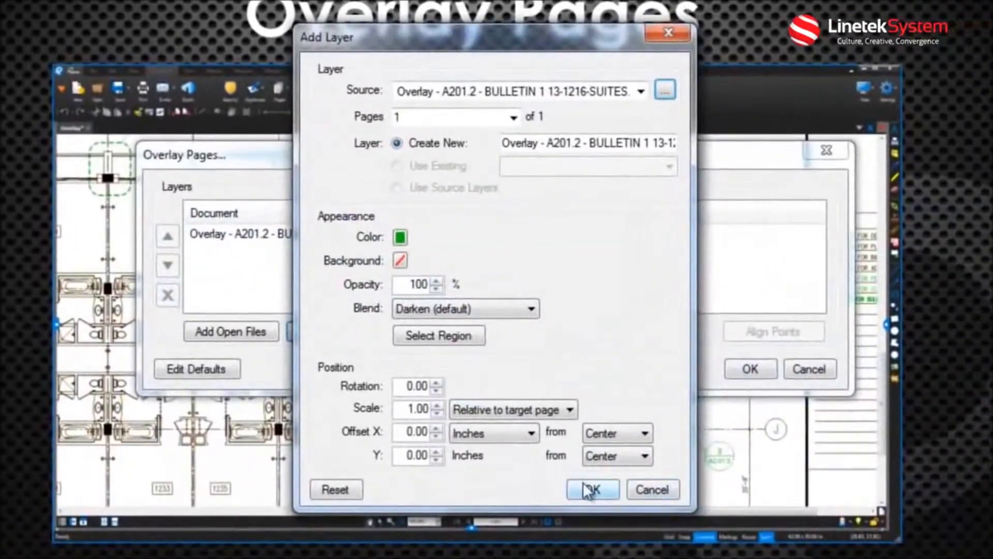
pyautogui.click(585, 489)
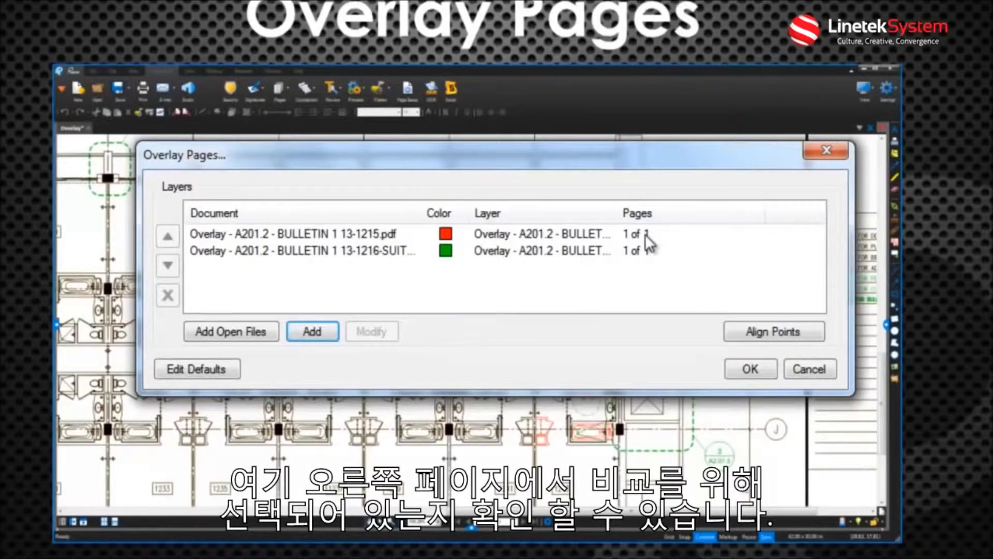
# Generate the overlay and examine the red and green differences around rooms 1240 to 1243 of the floor plan.
pyautogui.click(750, 370)
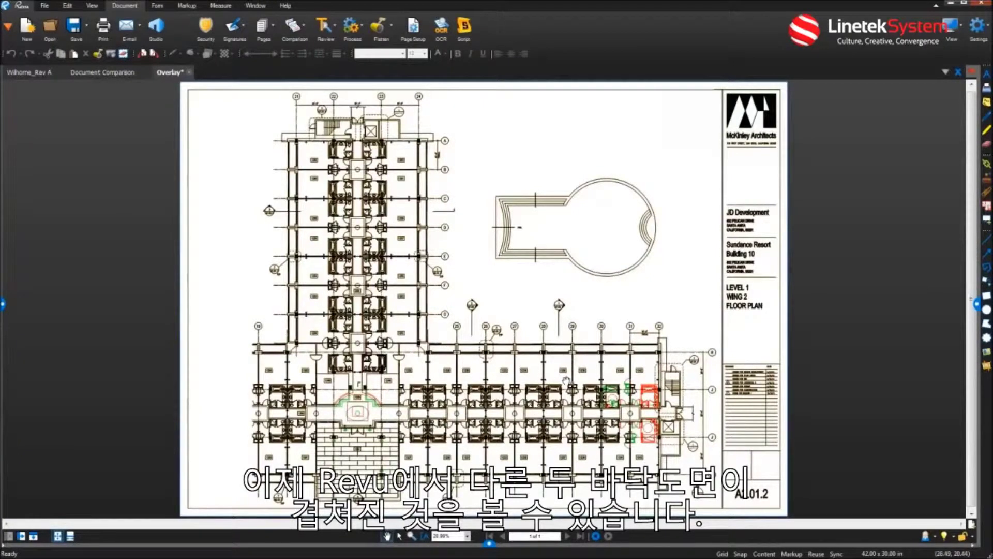
pyautogui.scroll(4, 645, 404)
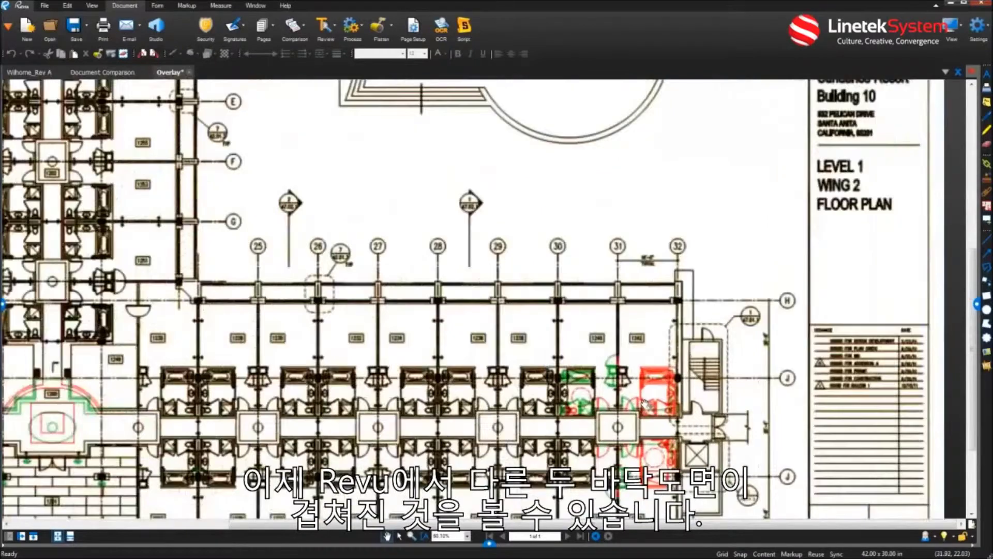
pyautogui.moveTo(645, 405)
pyautogui.mouseDown()
pyautogui.moveTo(693, 345)
pyautogui.moveTo(697, 307)
pyautogui.mouseUp()
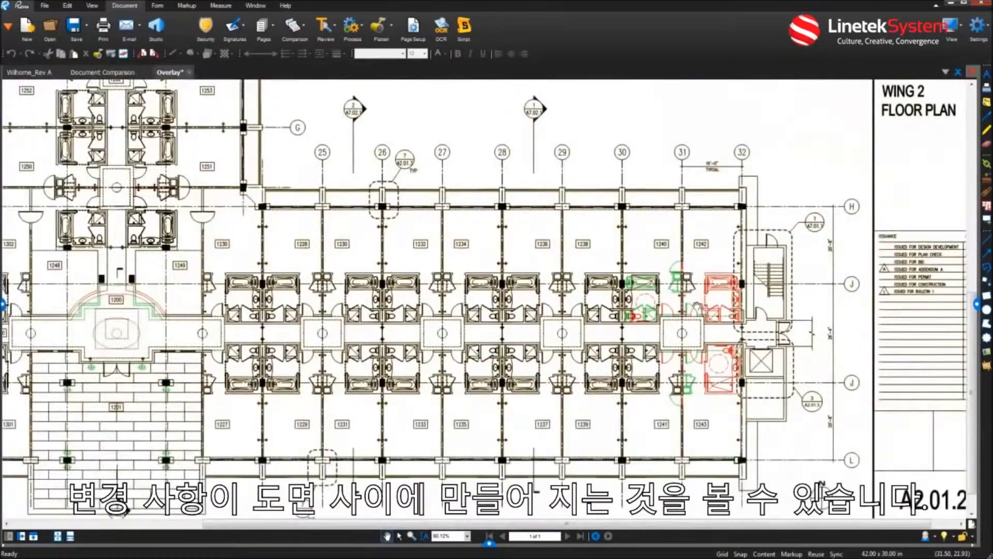
pyautogui.scroll(2, 697, 306)
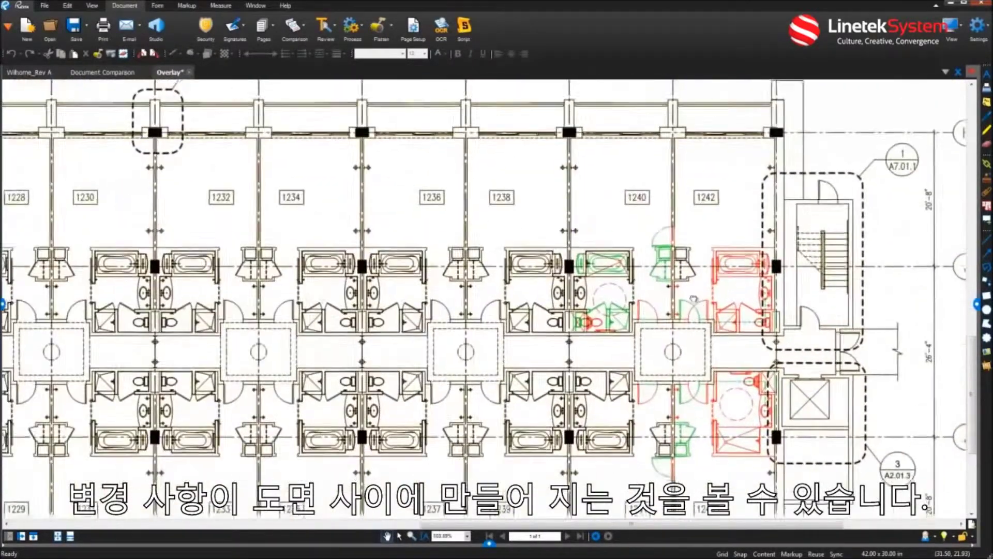
pyautogui.moveTo(693, 299); pyautogui.dragTo(600, 268)
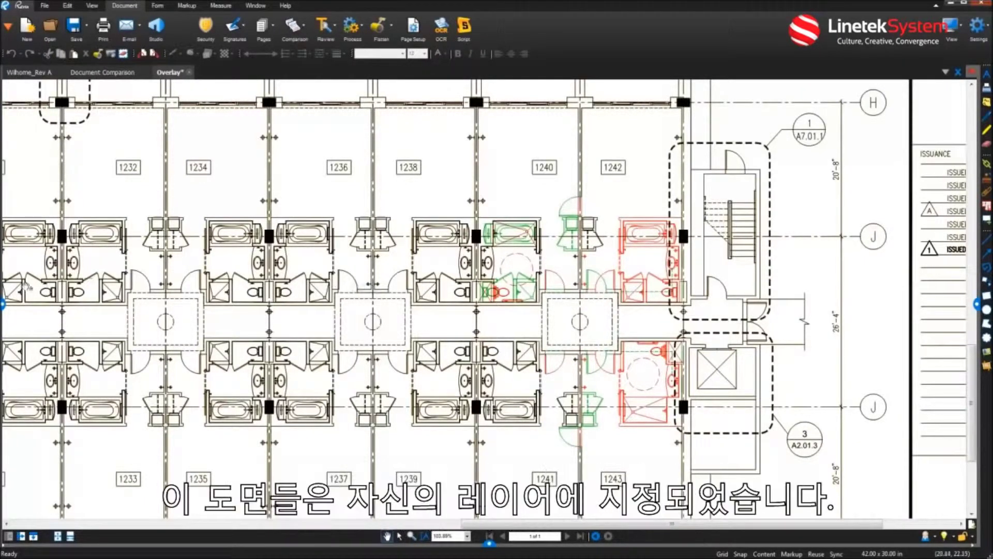
# Show the overlay's layers and toggle the visibility of each BULLETIN 1 layer to view the drawings separately.
pyautogui.click(3, 306)
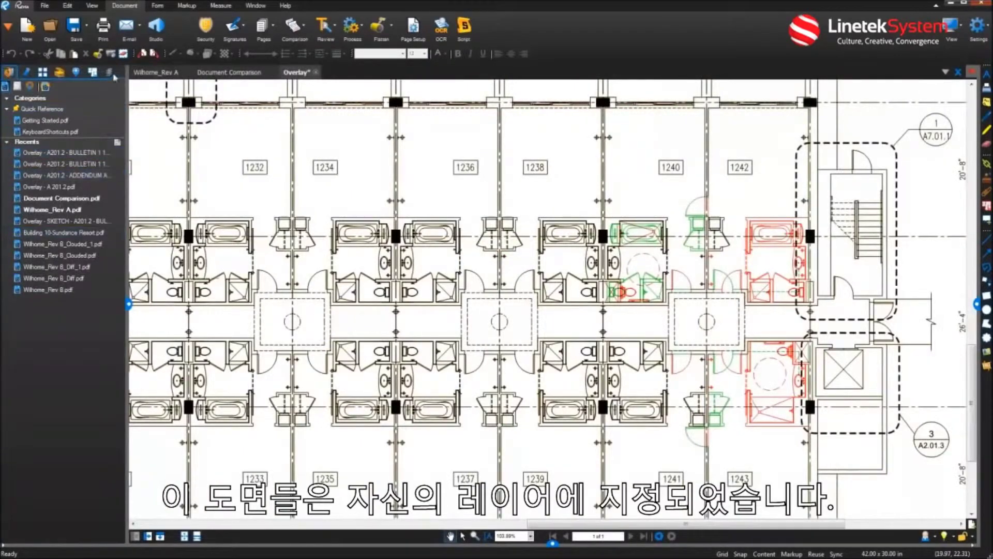
pyautogui.click(109, 72)
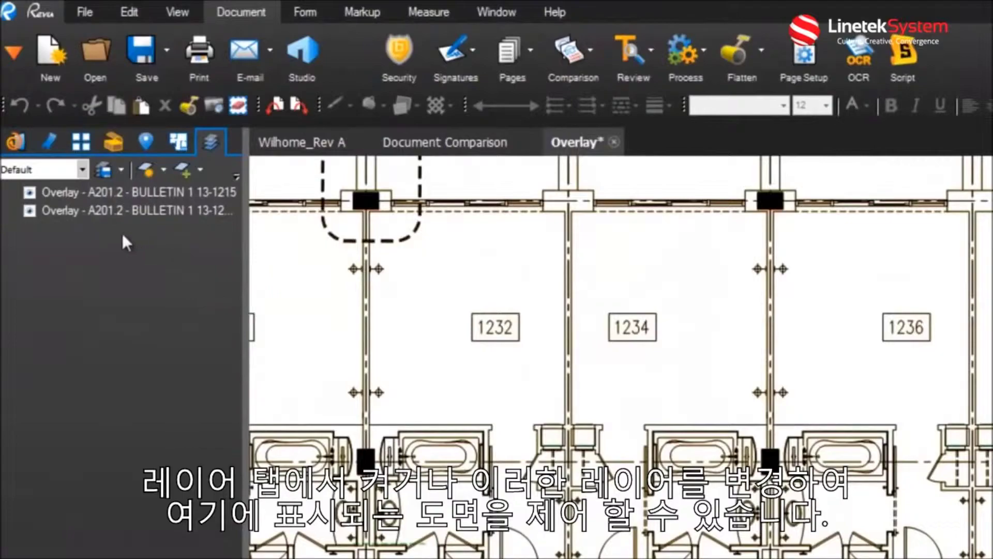
pyautogui.click(30, 191)
pyautogui.click(30, 190)
pyautogui.click(30, 210)
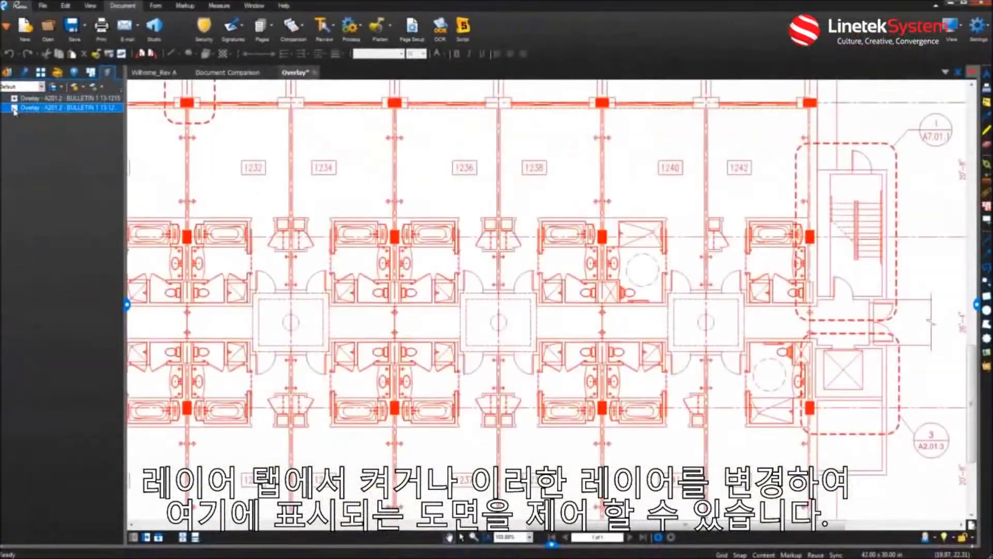
pyautogui.click(13, 108)
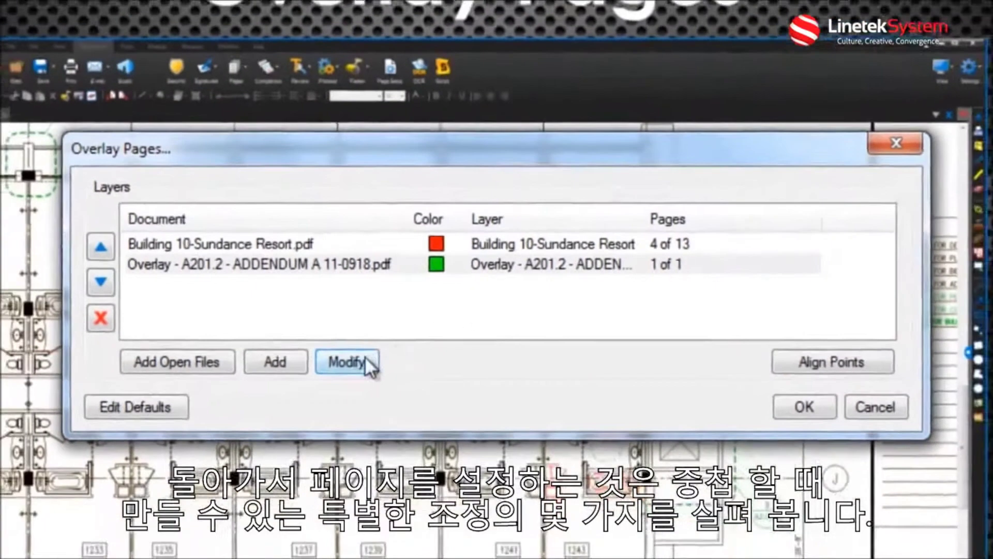
# Set the "Overlay - A201.2 - ADDENDUM A 11-0918.pdf" layer's color to dark blue and view the Overlay2 document.
pyautogui.click(351, 369)
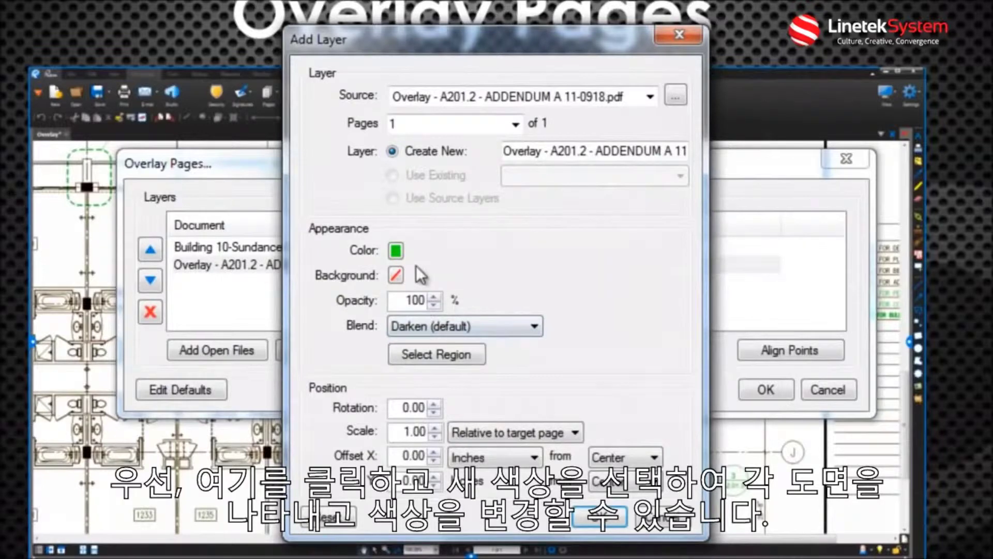
pyautogui.click(404, 253)
pyautogui.click(522, 280)
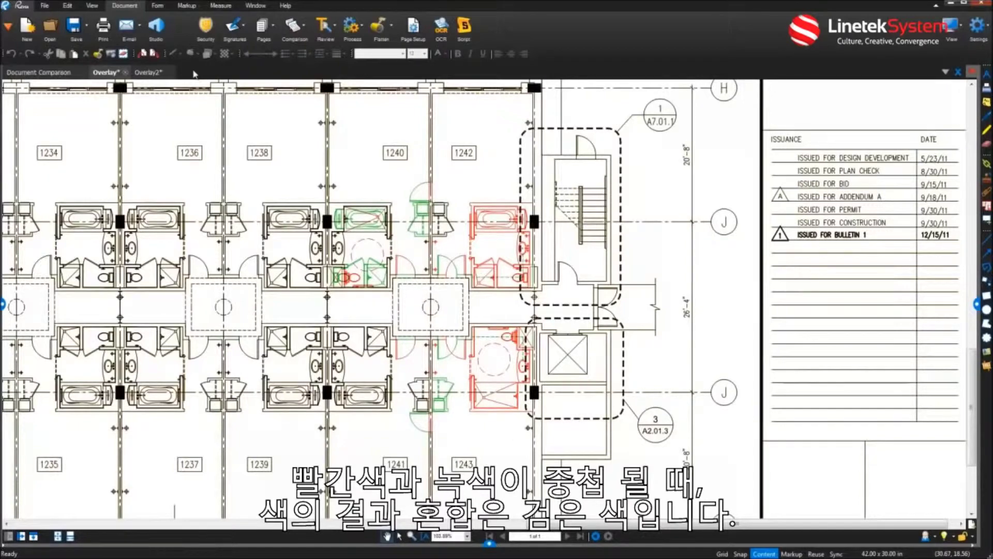
pyautogui.click(149, 74)
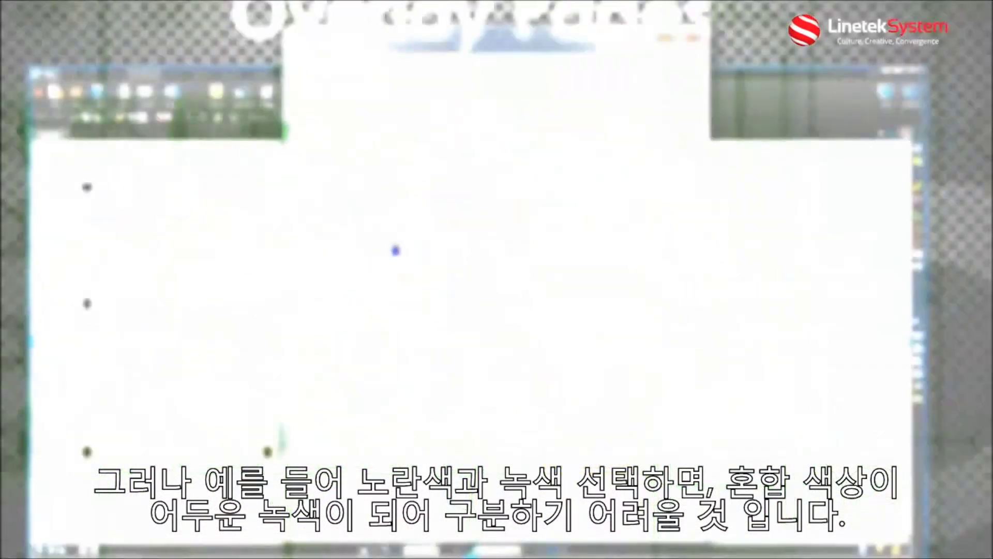
# Set the ADDENDUM A 11-0918 layer's color to green and accept the layer settings.
pyautogui.click(396, 251)
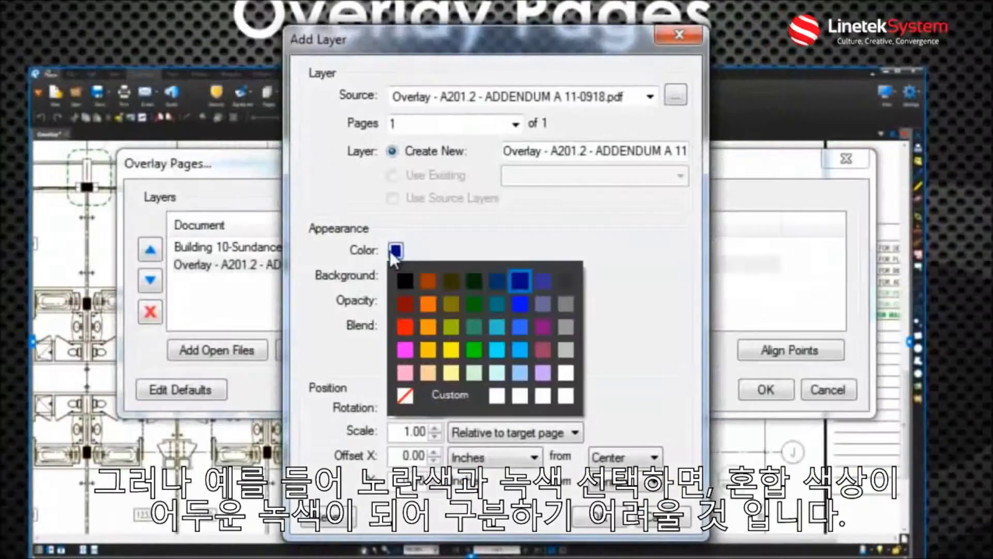
pyautogui.click(474, 349)
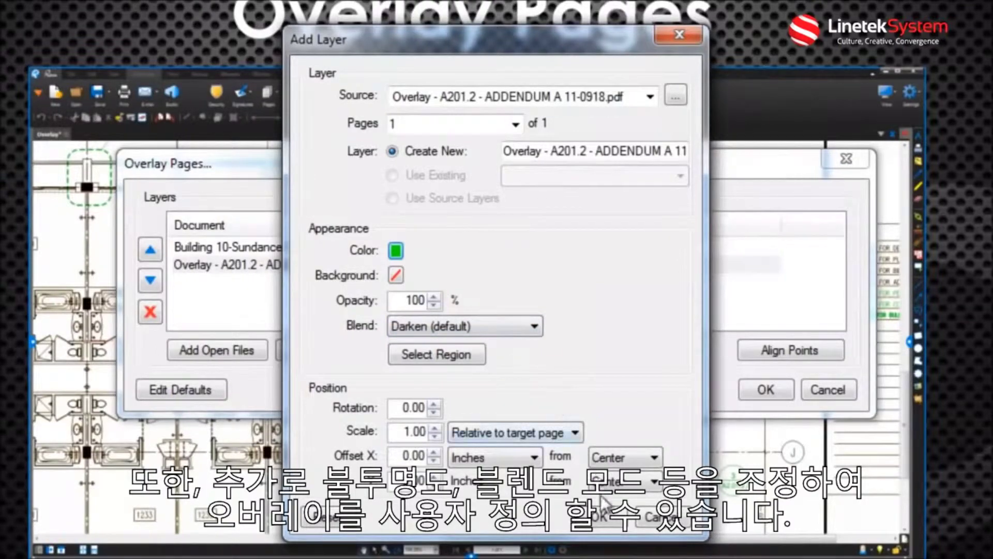
pyautogui.click(608, 518)
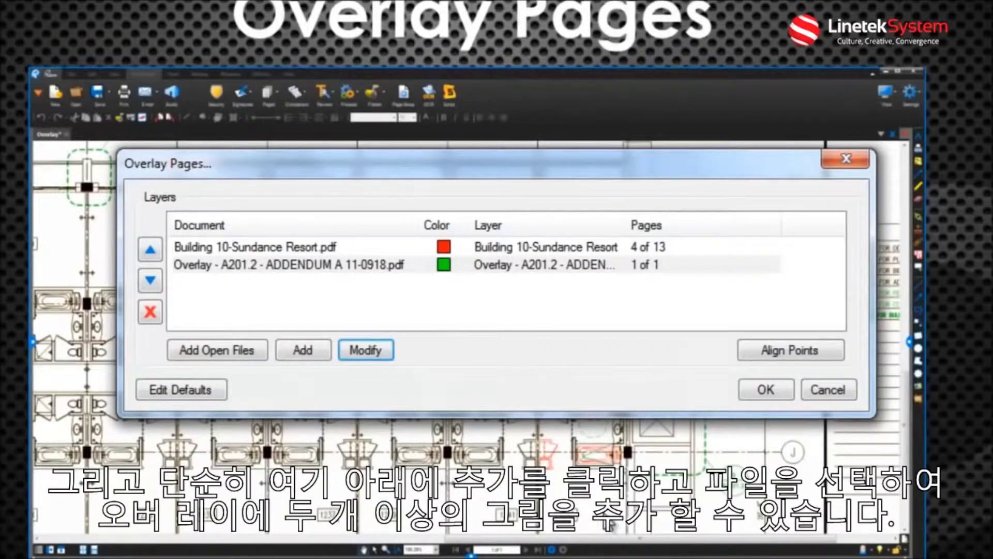
# Add "Overlay - A201.2 - BULLETIN 1 13-1215.pdf" as a third overlay layer in blue and select it in the layer list.
pyautogui.click(321, 359)
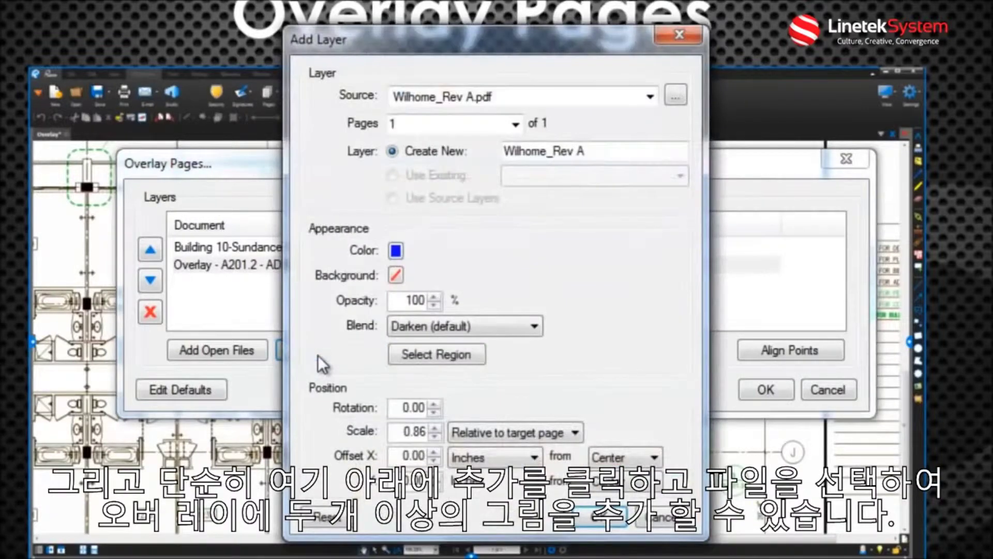
pyautogui.click(675, 95)
pyautogui.click(595, 290)
pyautogui.click(685, 557)
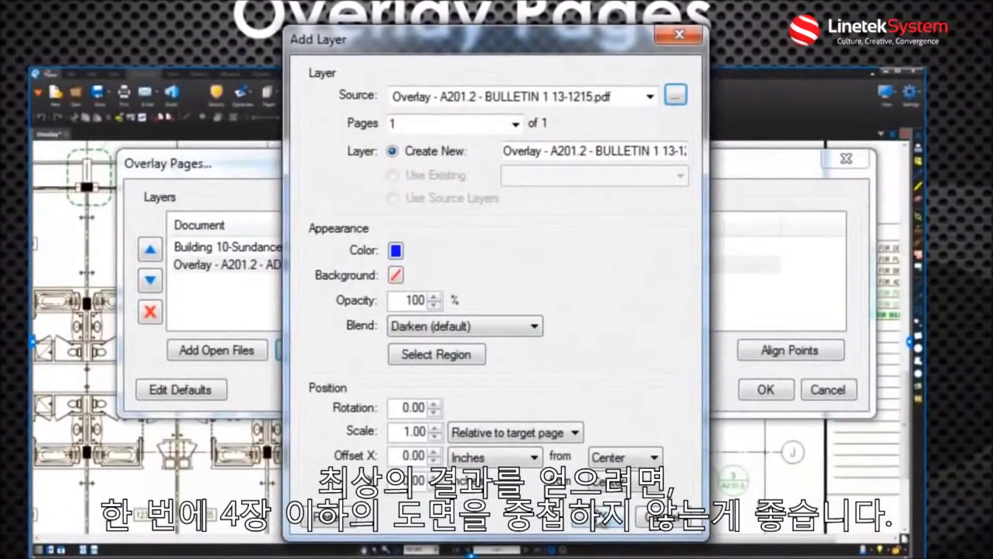
pyautogui.click(595, 523)
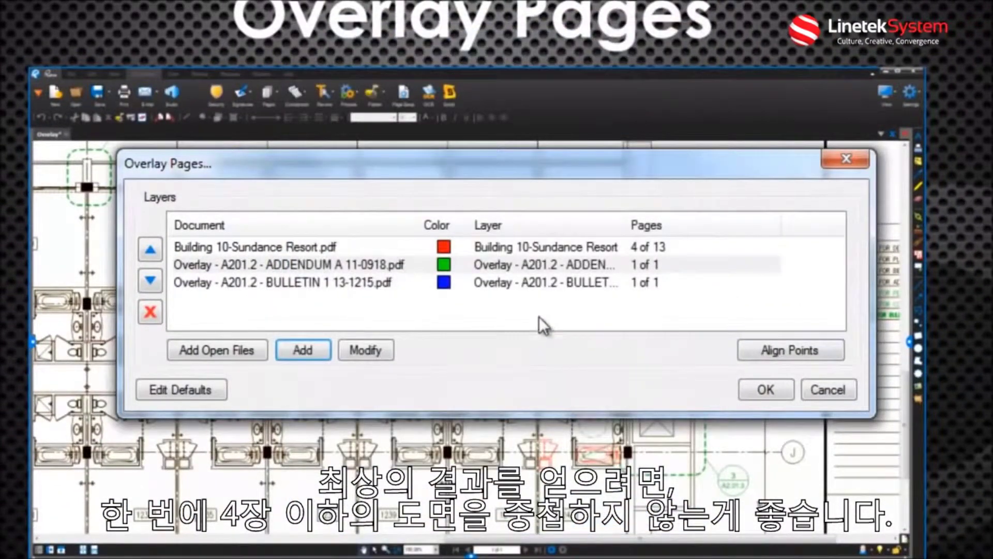
pyautogui.click(403, 284)
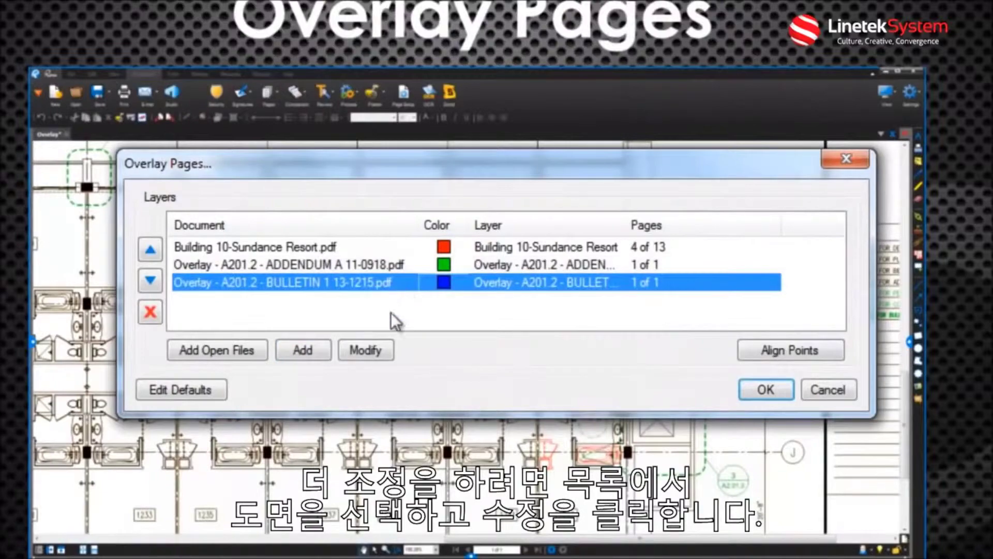
# Rename the layer of the third overlay drawing as BULLETIN 1 13-1215.
pyautogui.click(386, 350)
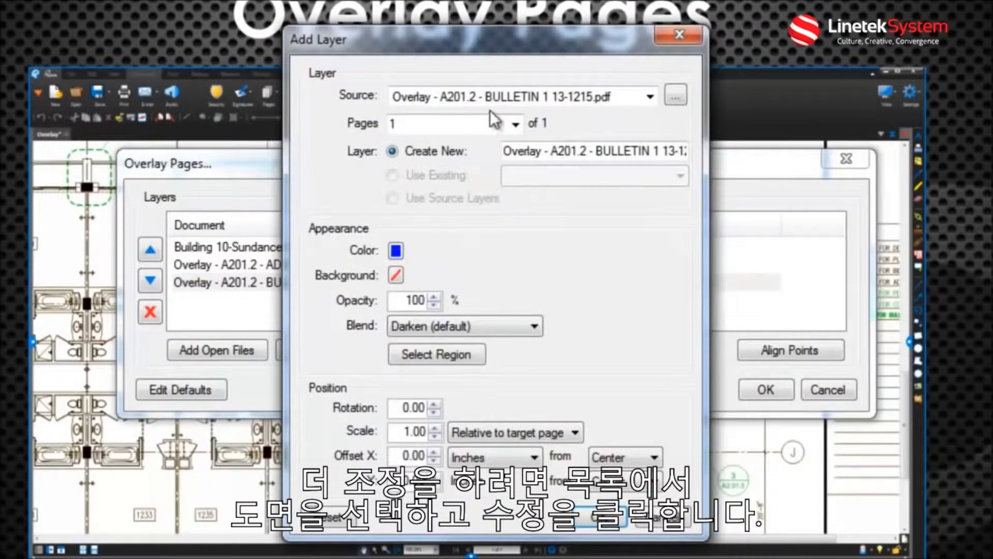
pyautogui.moveTo(601, 152); pyautogui.dragTo(480, 140)
pyautogui.press('Delete')
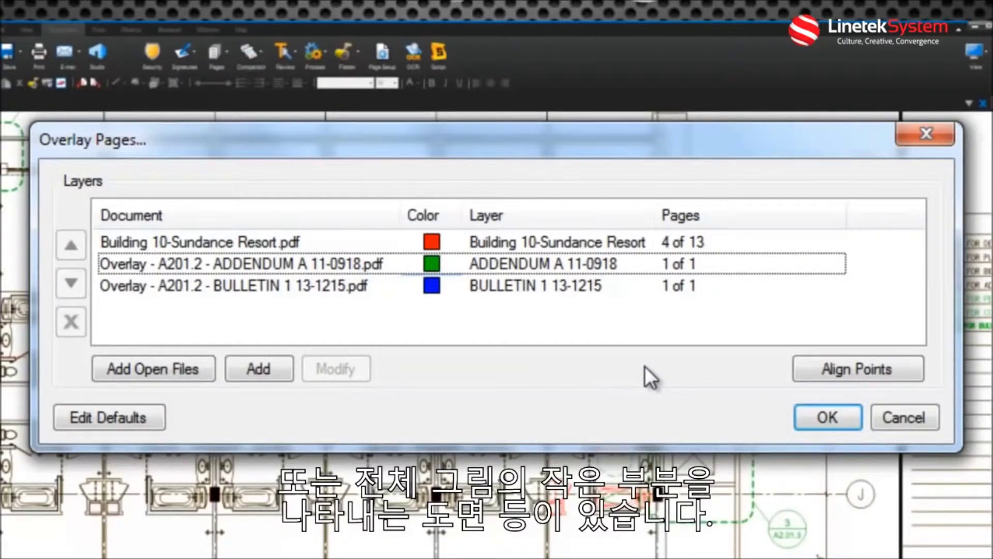
# Start manual alignment and pick three points on the Building 10 drawing: the two outer columns on grid line A and the wall junction at grid 19.
pyautogui.click(854, 369)
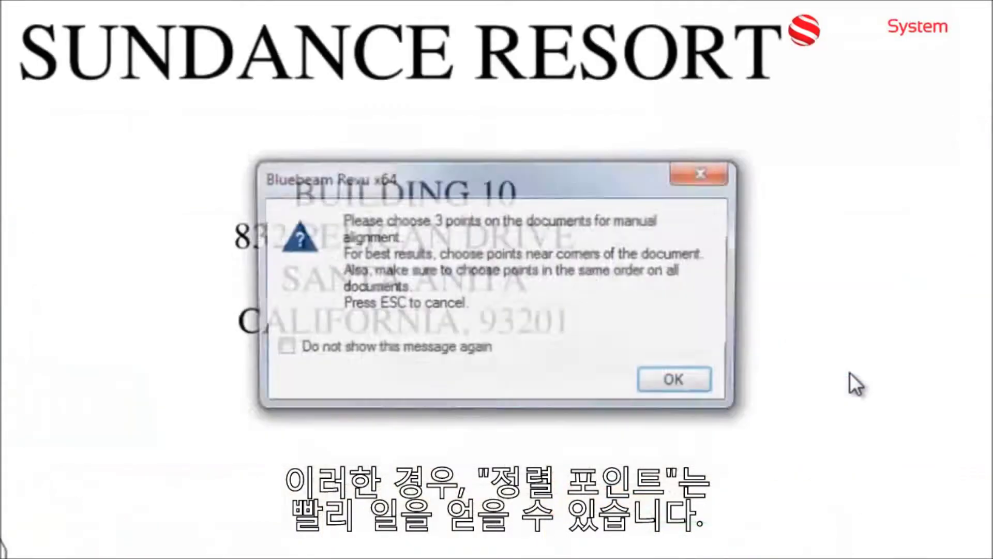
pyautogui.click(724, 386)
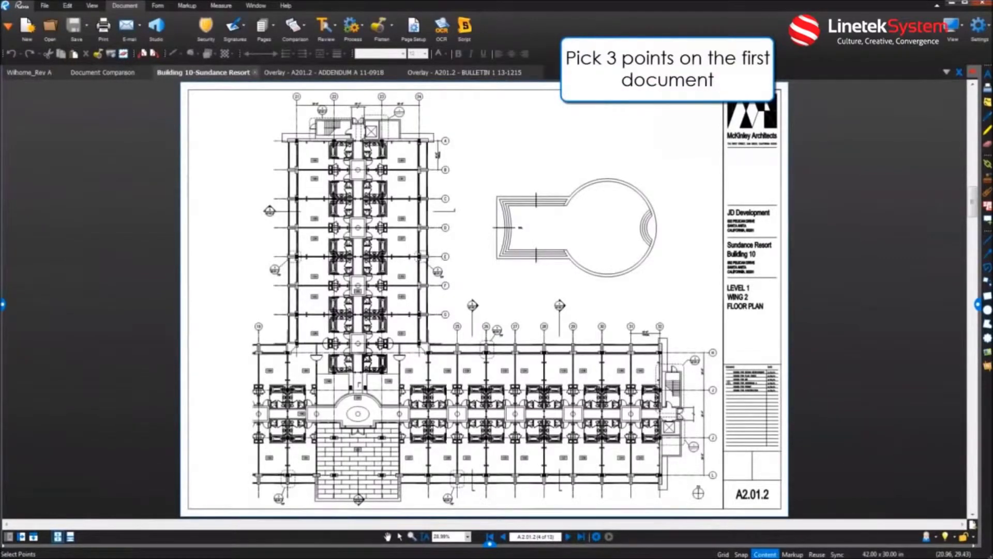
pyautogui.scroll(5, 308, 182)
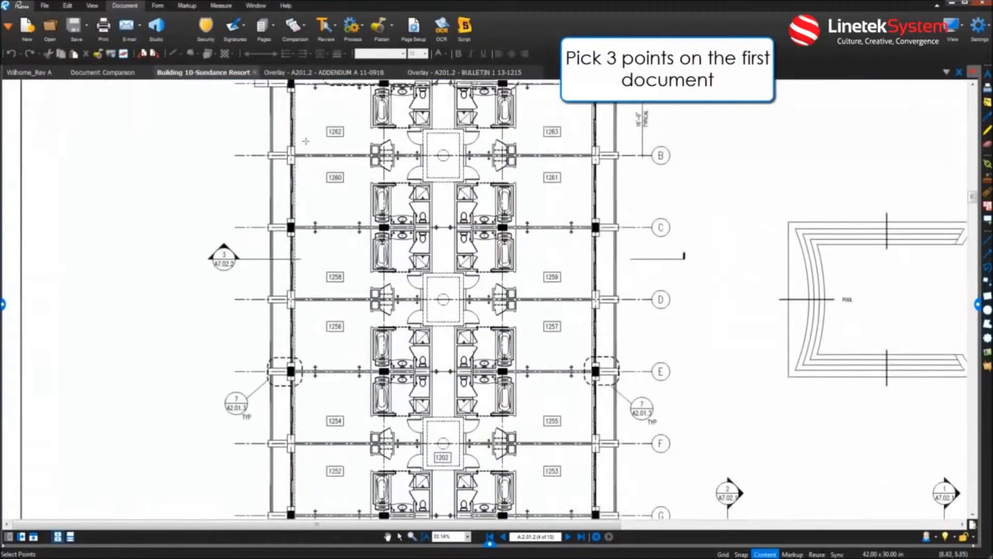
pyautogui.scroll(2, 306, 141)
pyautogui.scroll(3, 305, 129)
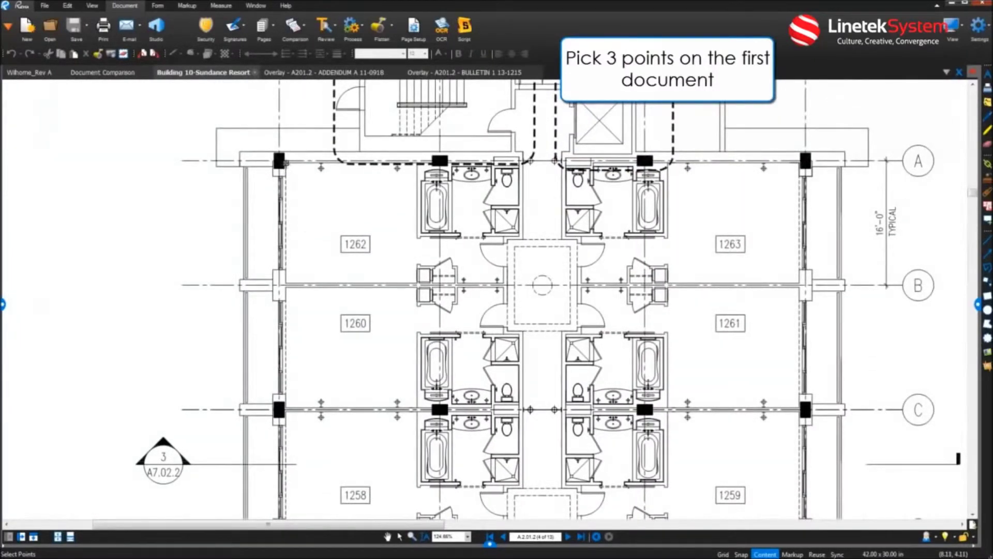
pyautogui.click(286, 163)
pyautogui.click(799, 163)
pyautogui.scroll(-5, 388, 450)
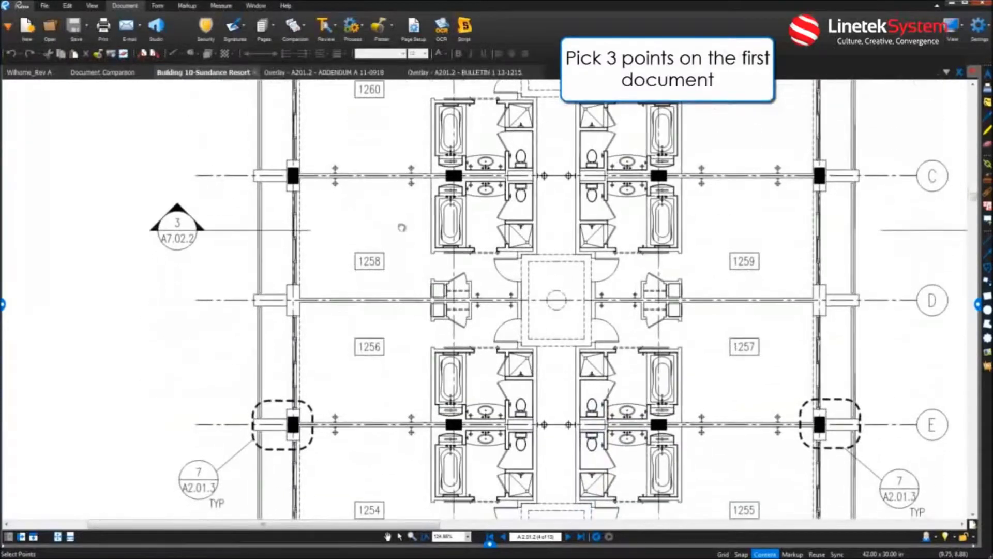
pyautogui.scroll(-7, 378, 469)
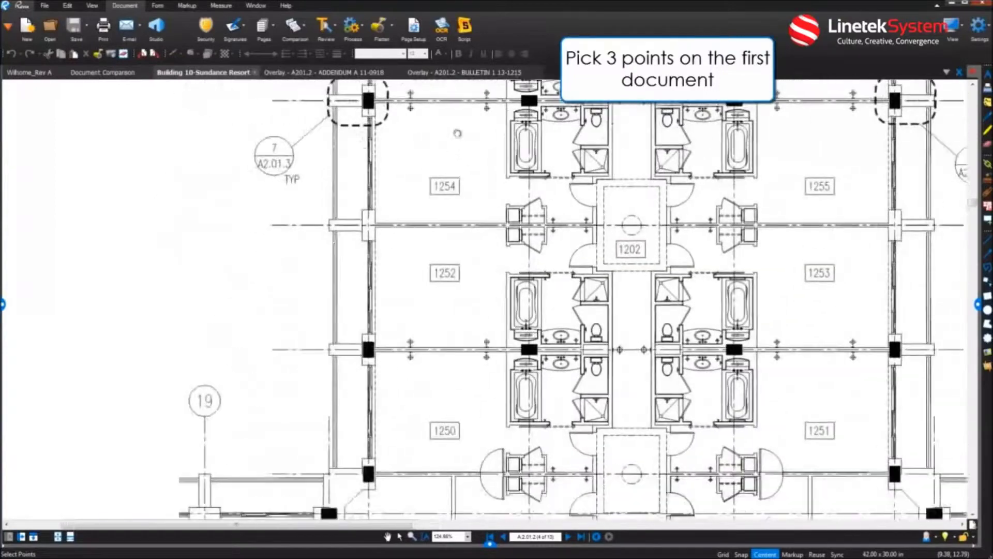
pyautogui.scroll(-5, 412, 430)
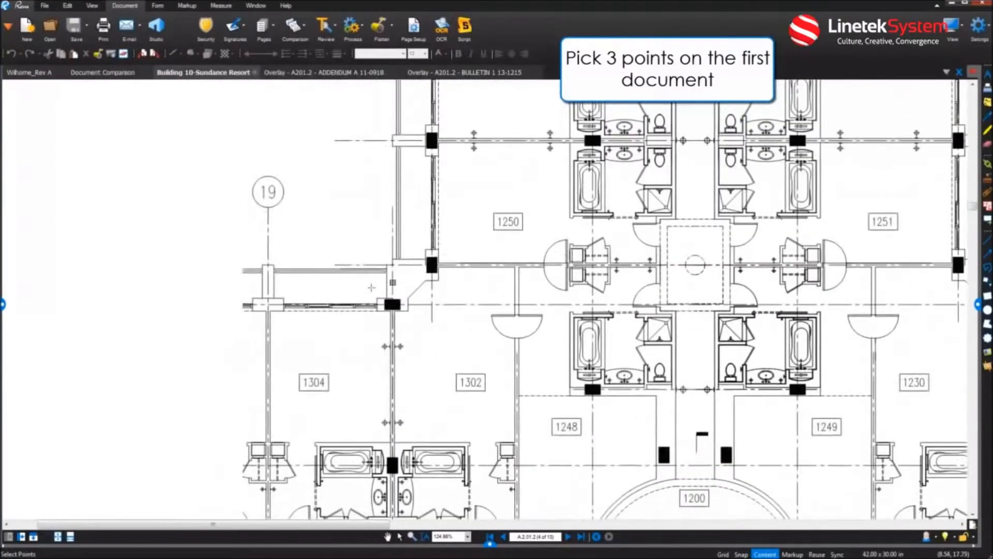
pyautogui.click(269, 310)
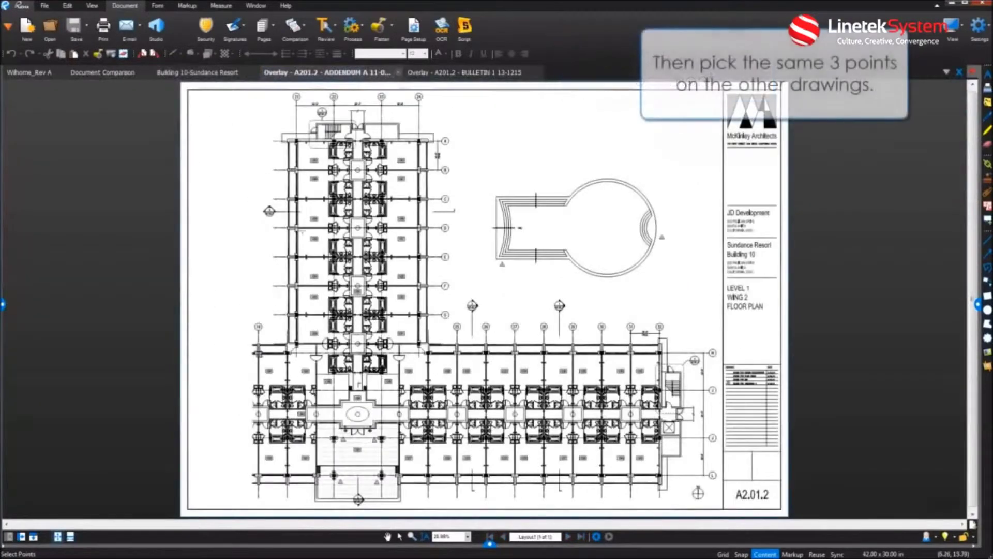
# Pick the same three alignment points in the same order on the ADDENDUM A and BULLETIN 1 drawings.
pyautogui.scroll(5, 311, 200)
pyautogui.scroll(4, 301, 113)
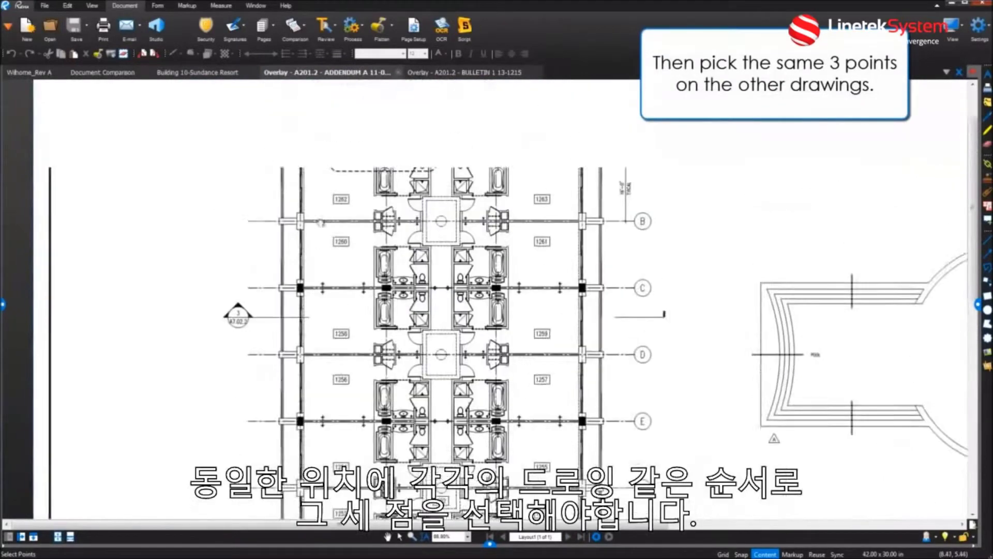
pyautogui.click(326, 253)
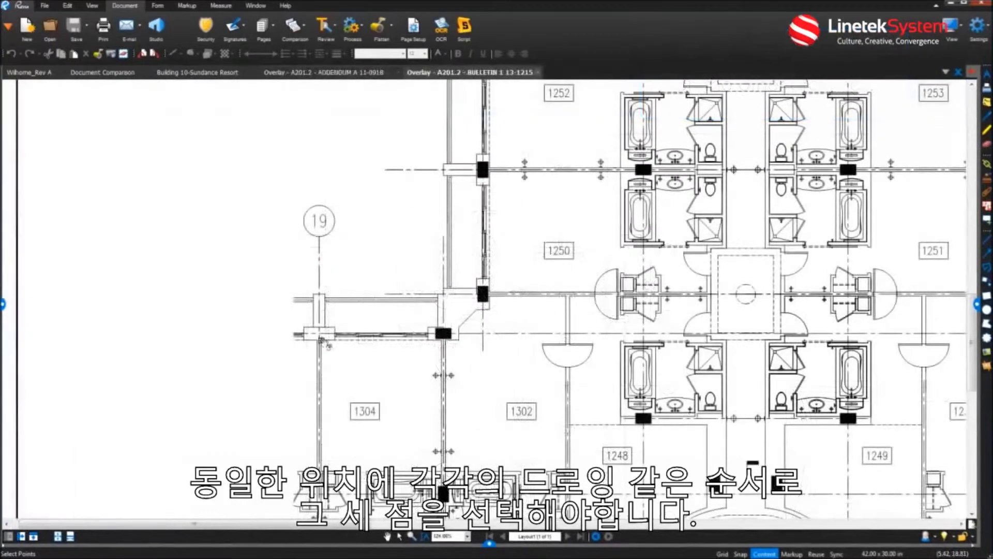
pyautogui.click(321, 344)
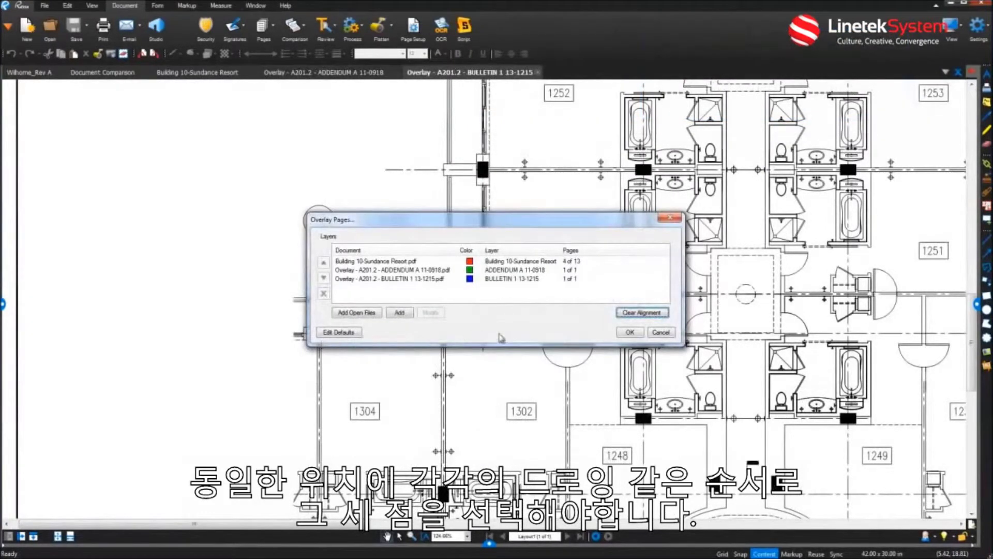
# Generate the overlay from the three aligned drawings and inspect the combined floor plan up close.
pyautogui.click(629, 333)
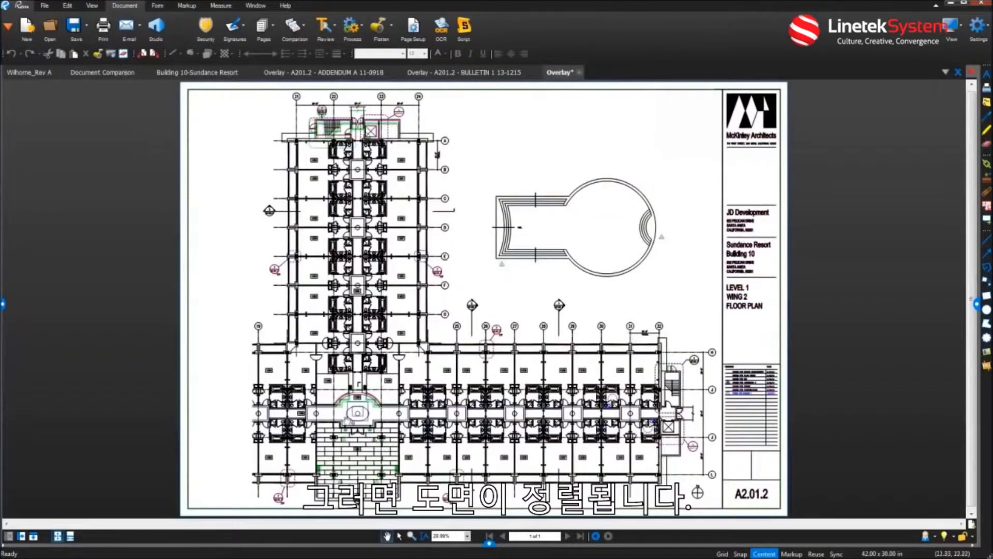
pyautogui.scroll(5, 344, 420)
pyautogui.scroll(1, 341, 439)
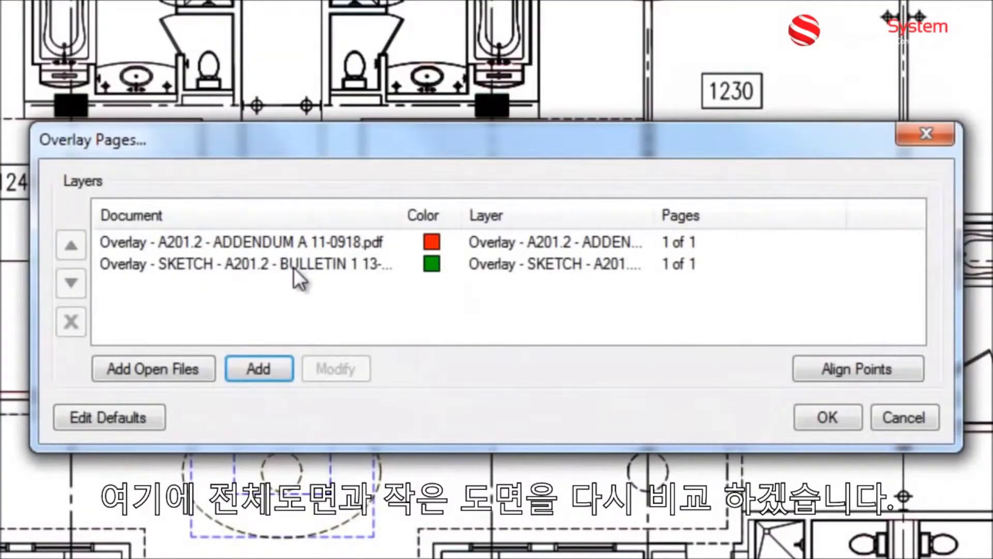
# Start manual alignment of the ADDENDUM A and SKETCH layers and pick the alignment points on ADDENDUM A, including the column at grid 30 and H.
pyautogui.click(843, 375)
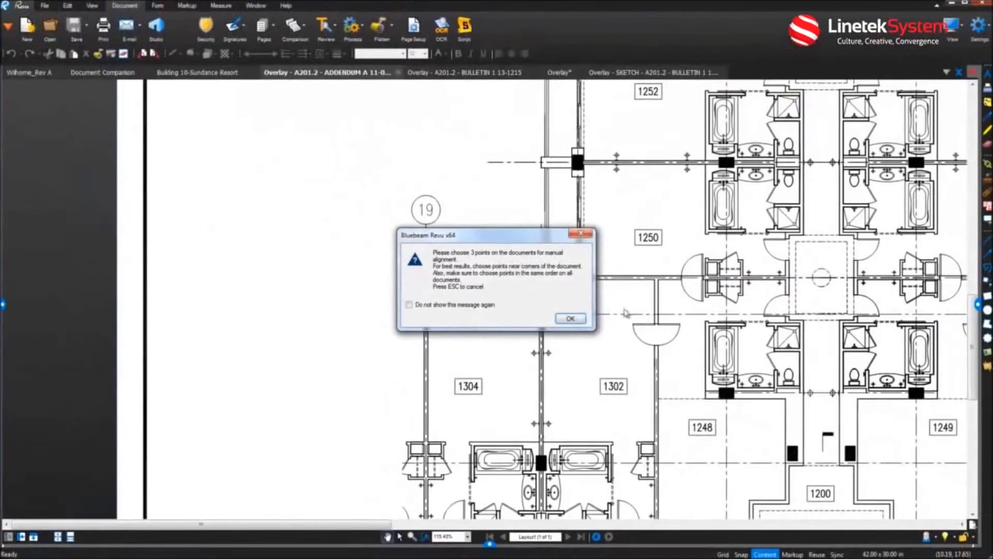
pyautogui.click(570, 318)
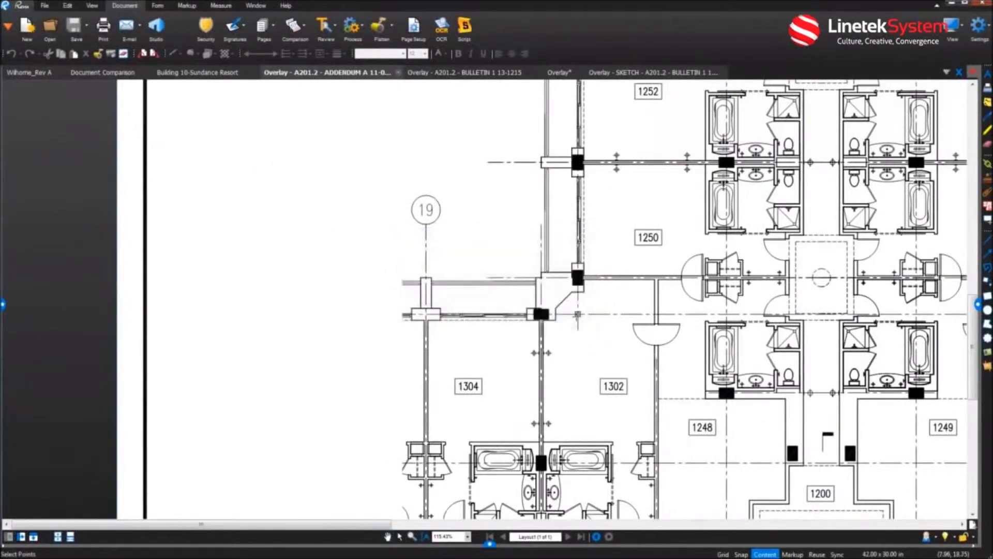
pyautogui.moveTo(816, 288); pyautogui.dragTo(263, 223)
pyautogui.moveTo(746, 287); pyautogui.dragTo(359, 234)
pyautogui.moveTo(830, 250); pyautogui.dragTo(291, 214)
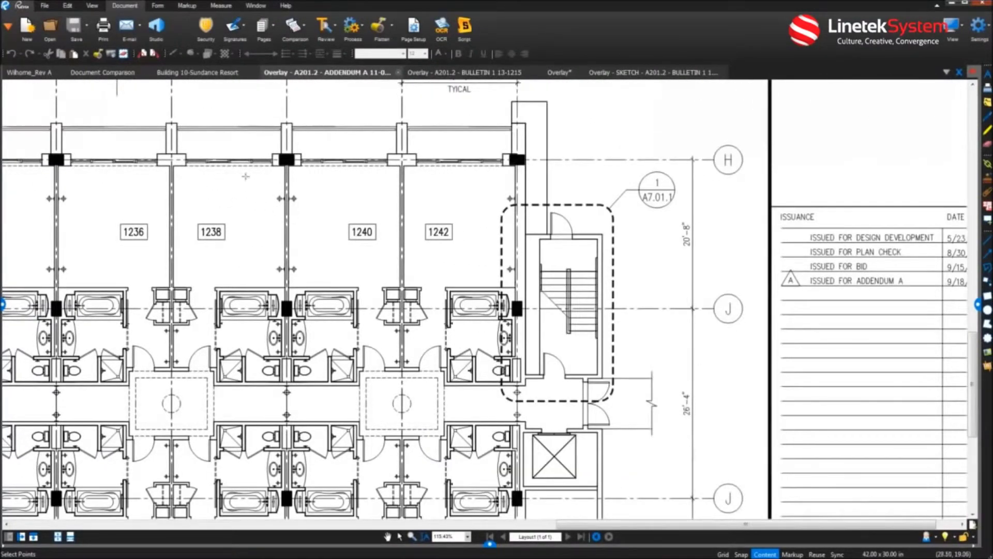
pyautogui.click(289, 167)
pyautogui.moveTo(408, 395); pyautogui.dragTo(501, 144)
pyautogui.click(501, 144)
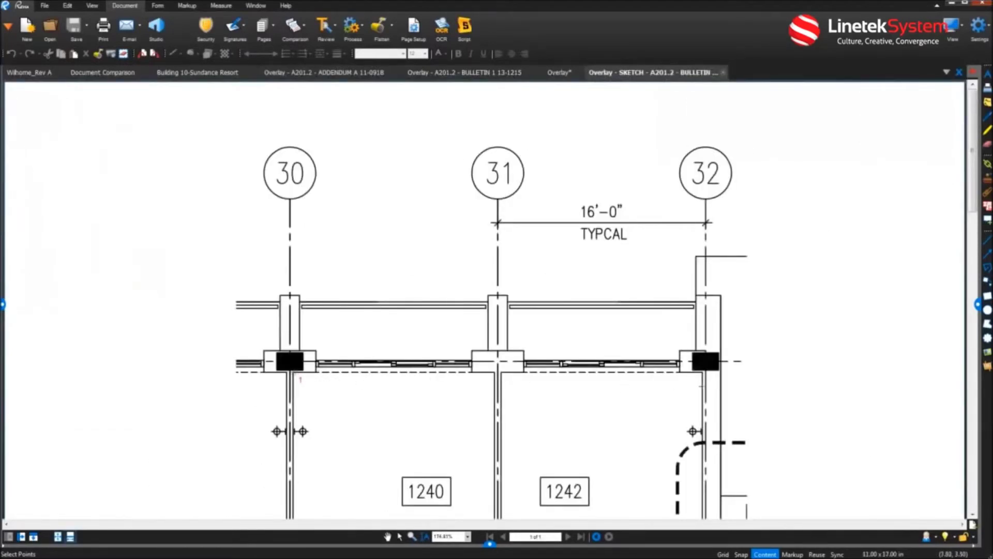
# Pick the matching second and third points on the SKETCH drawing, at the grid 32 column above room 1242 and the grid 30 column below room 1241.
pyautogui.click(704, 373)
pyautogui.scroll(-4, 447, 414)
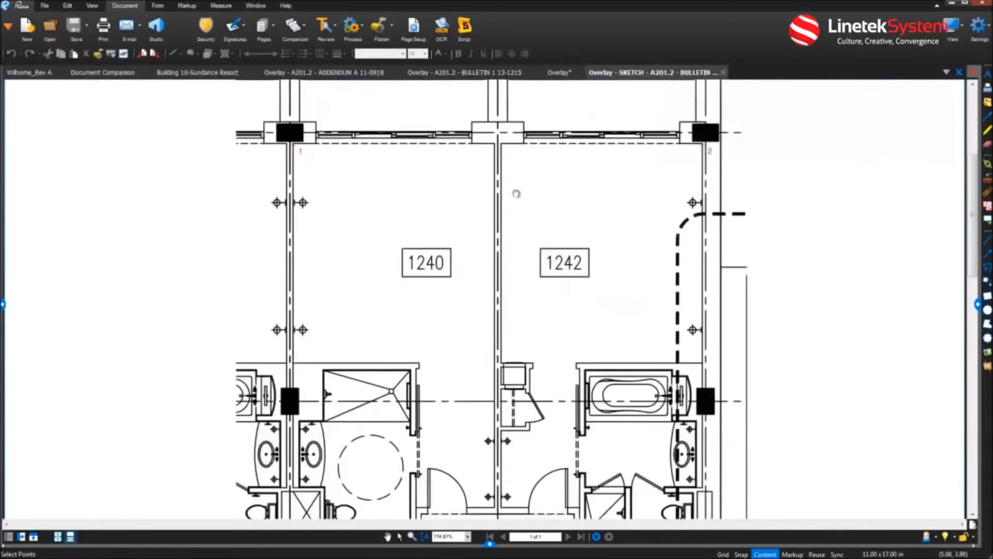
pyautogui.scroll(-4, 427, 461)
pyautogui.scroll(-2, 432, 151)
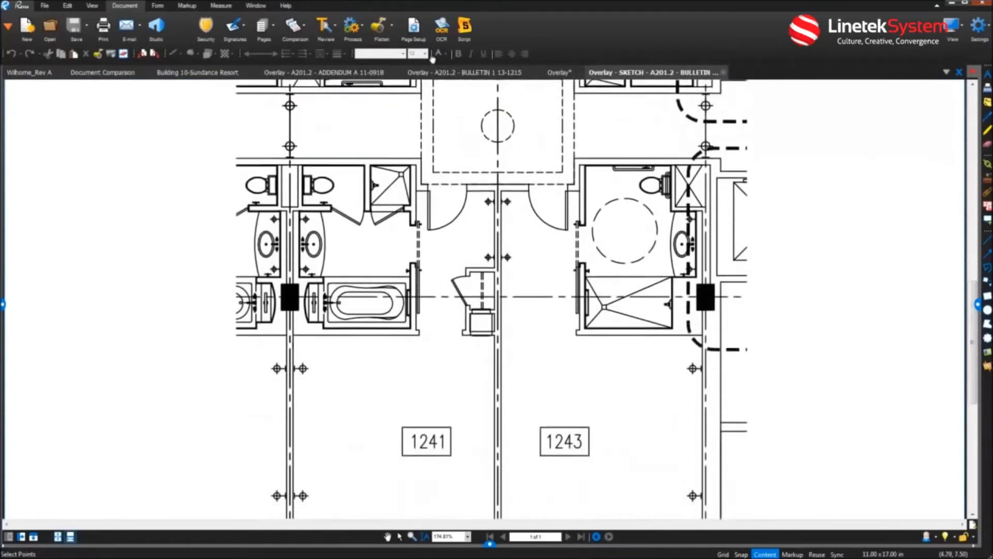
pyautogui.scroll(-3, 420, 162)
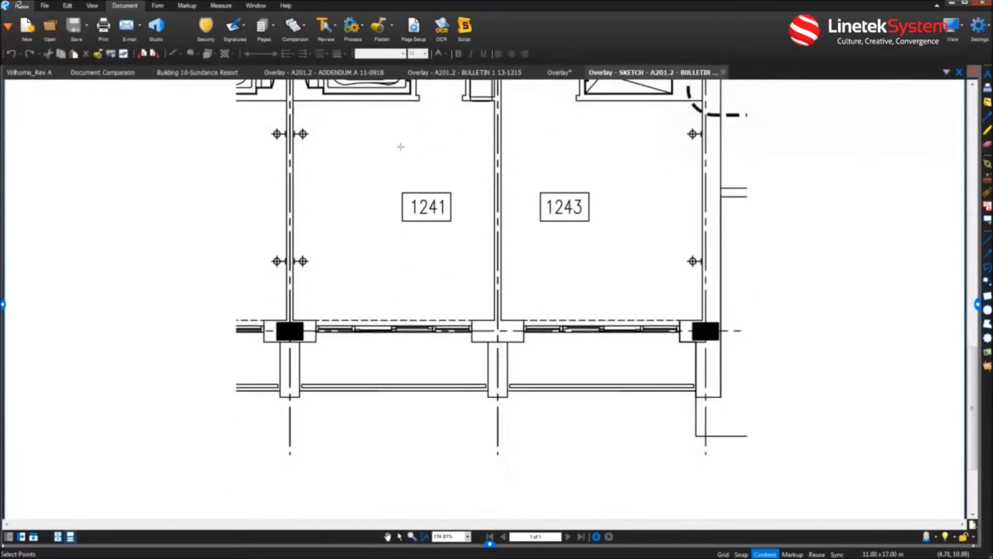
pyautogui.click(293, 321)
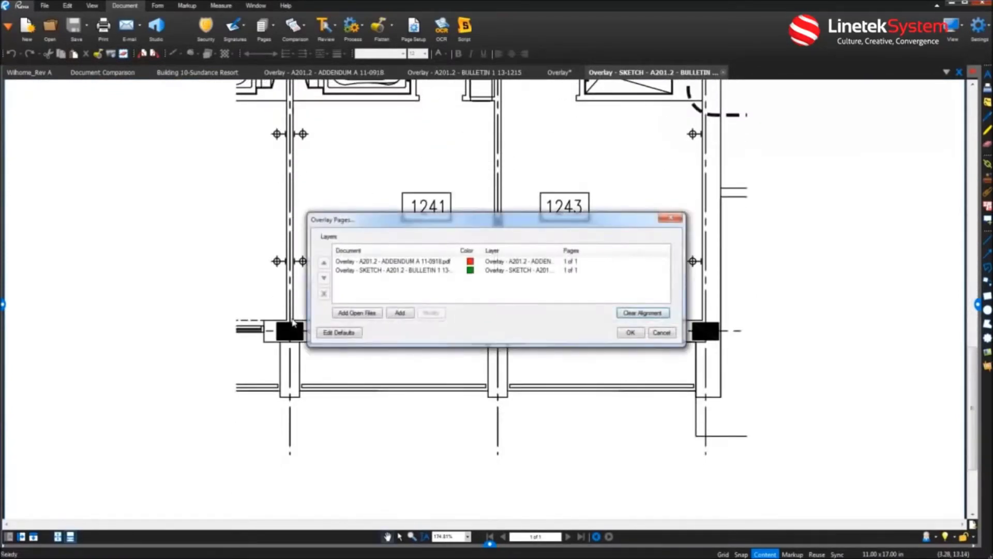
# Generate the overlay of the full drawing and the partial sketch and examine the area around rooms 1240 to 1243.
pyautogui.click(630, 333)
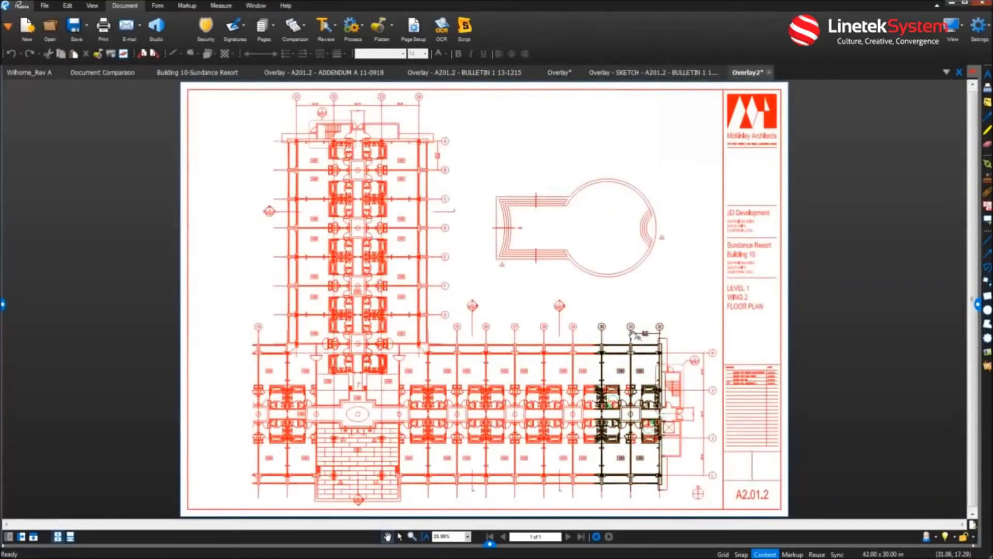
pyautogui.scroll(5, 634, 396)
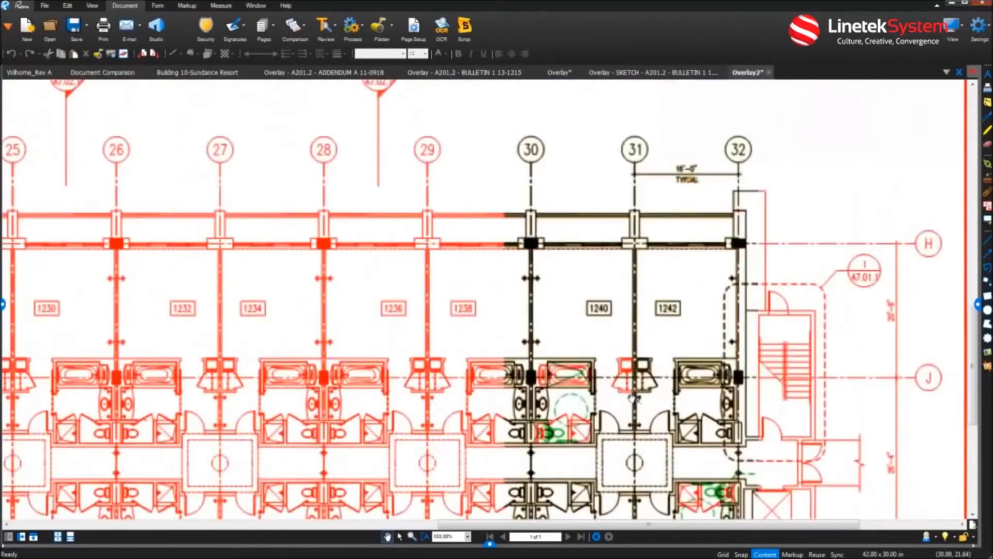
pyautogui.moveTo(634, 397); pyautogui.dragTo(518, 250)
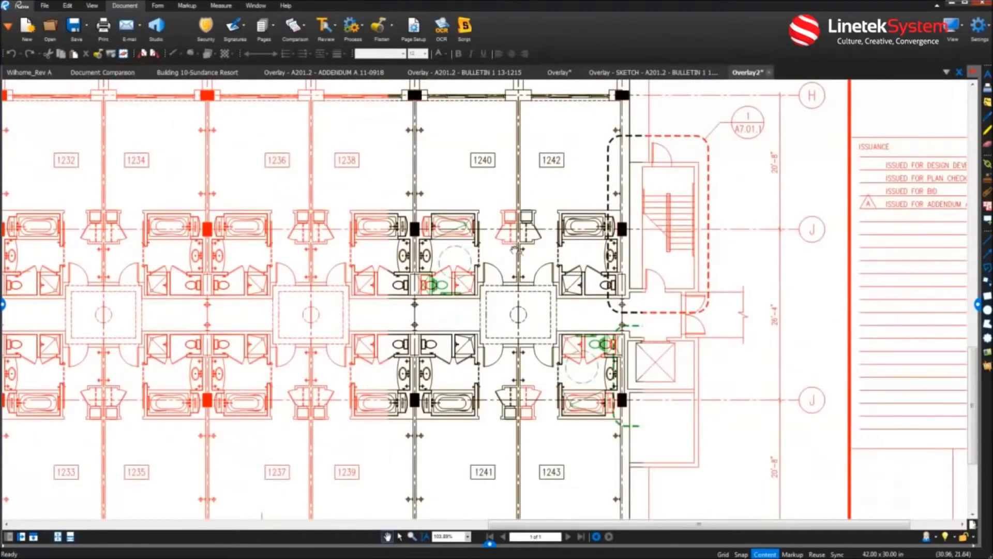